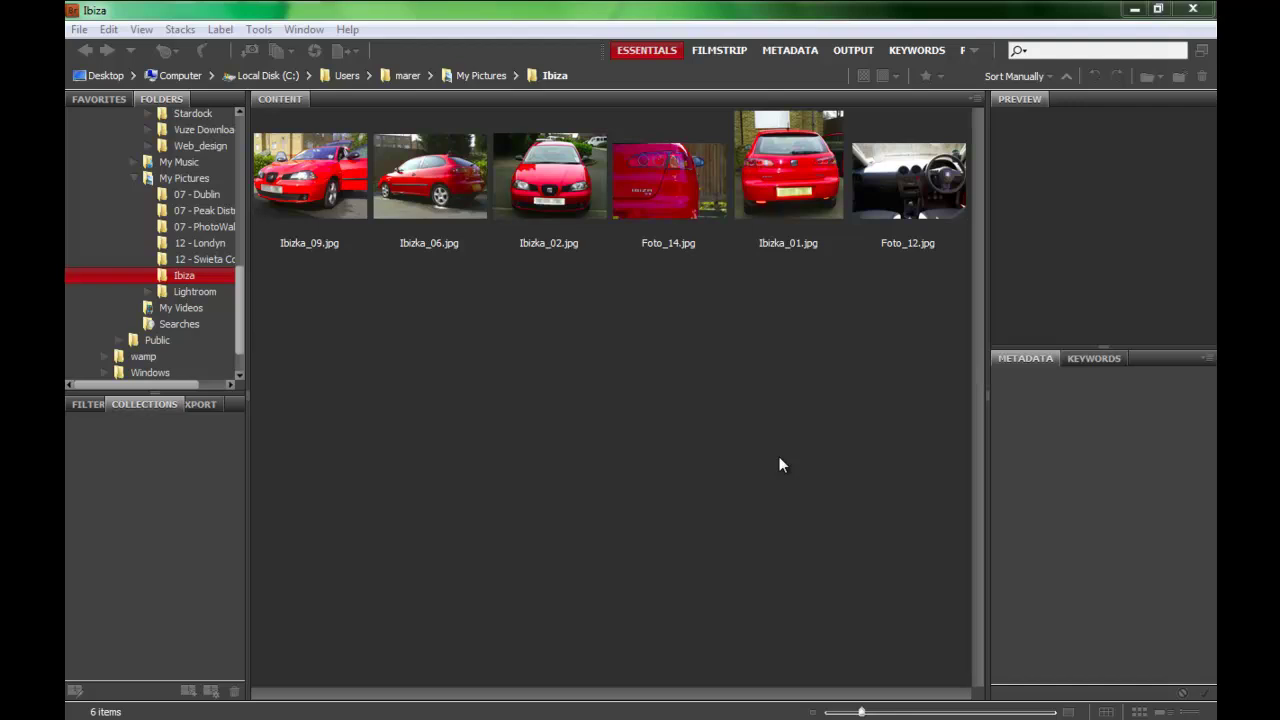
Make Bridge fill the screen with Ctrl+B, showing the Ibiza folder's six thumbnails.
key(ctrl+b)
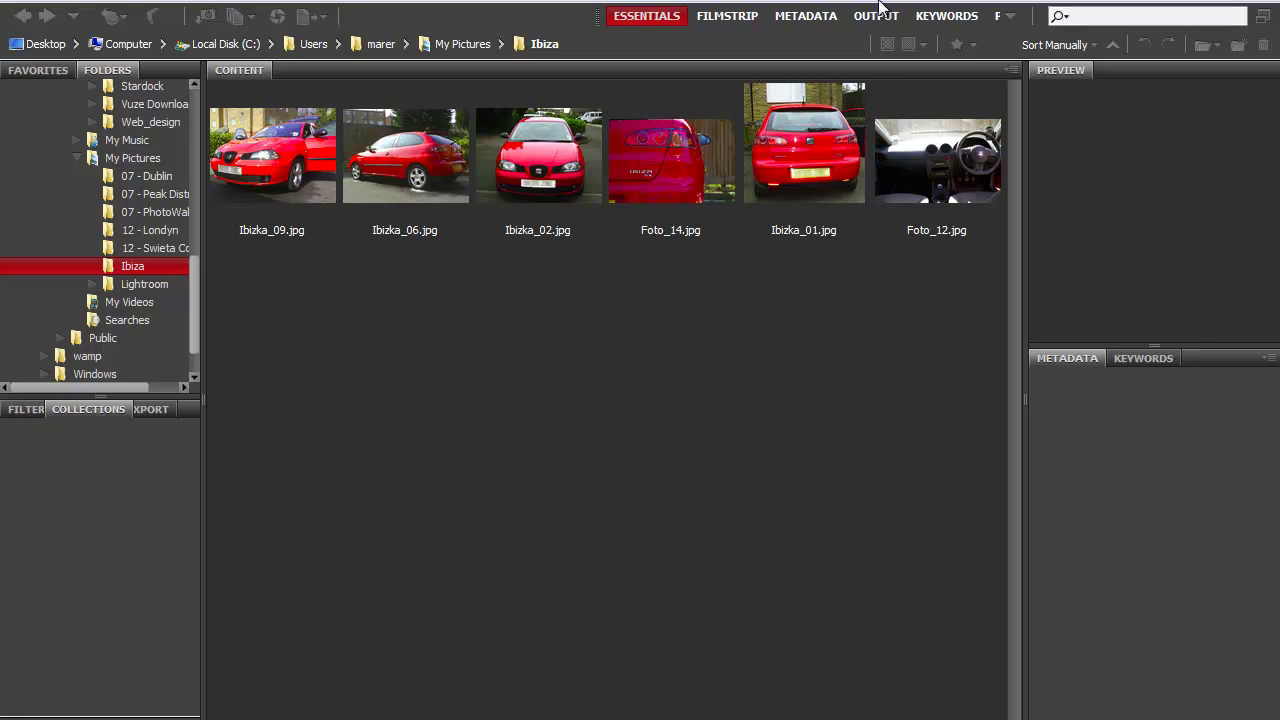
click(795, 285)
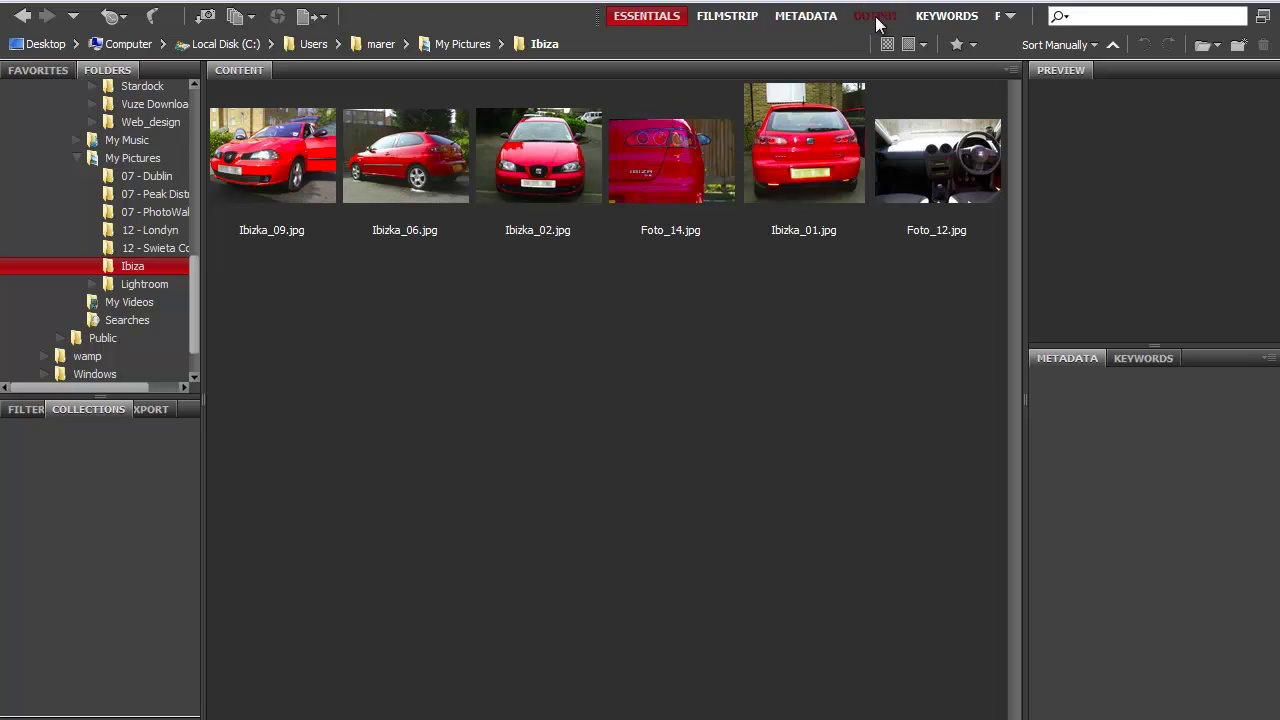
Switch to the Output workspace's Web Gallery mode and select all six Ibiza photos.
click(875, 17)
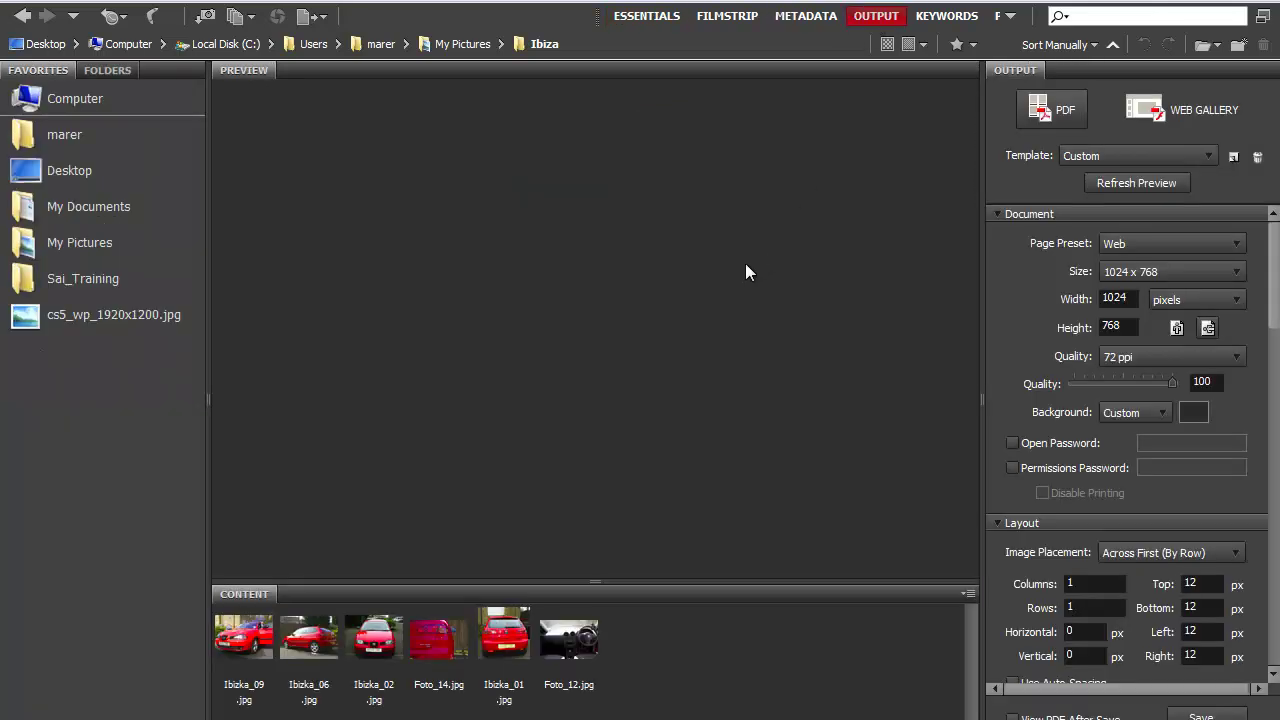
click(1168, 112)
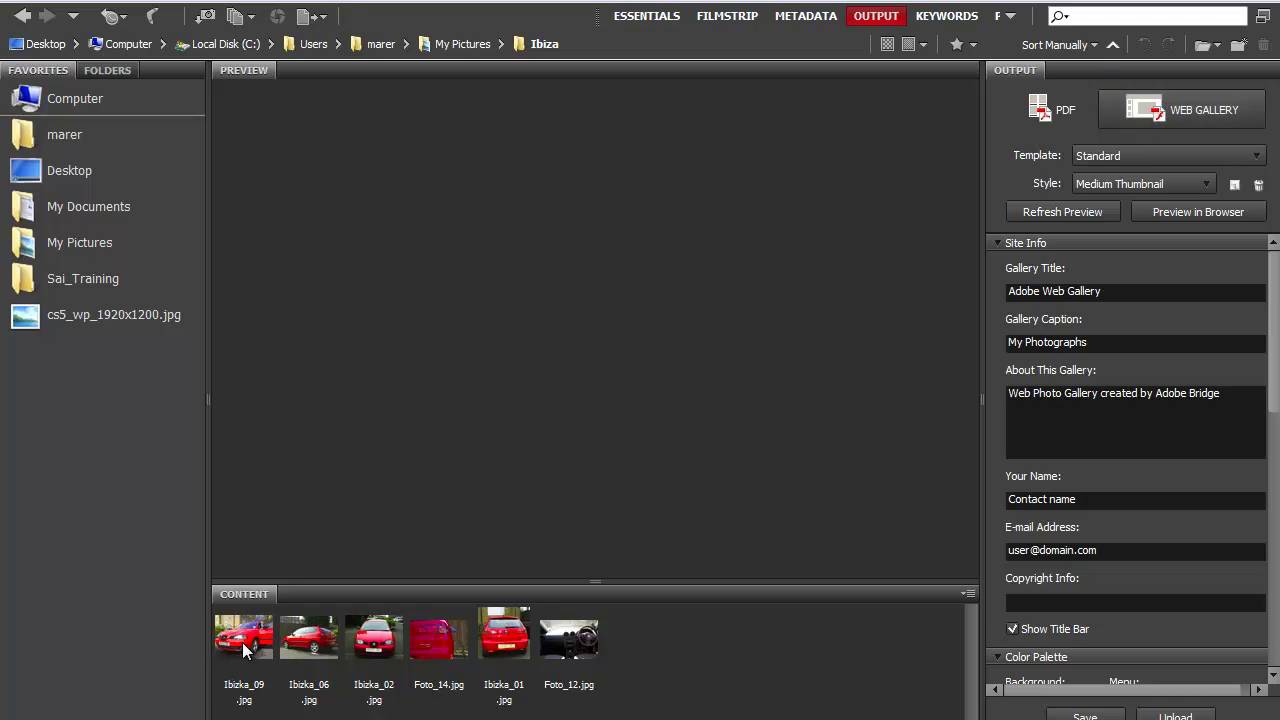
click(260, 646)
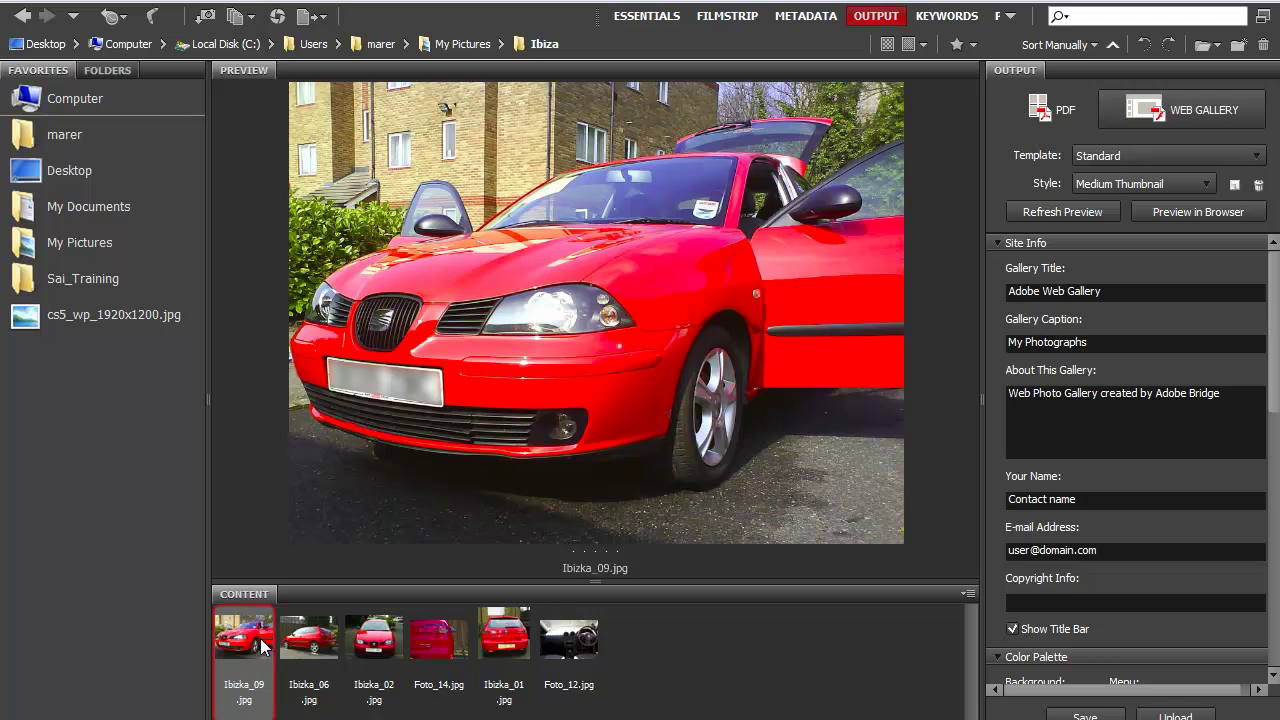
key(ctrl+a)
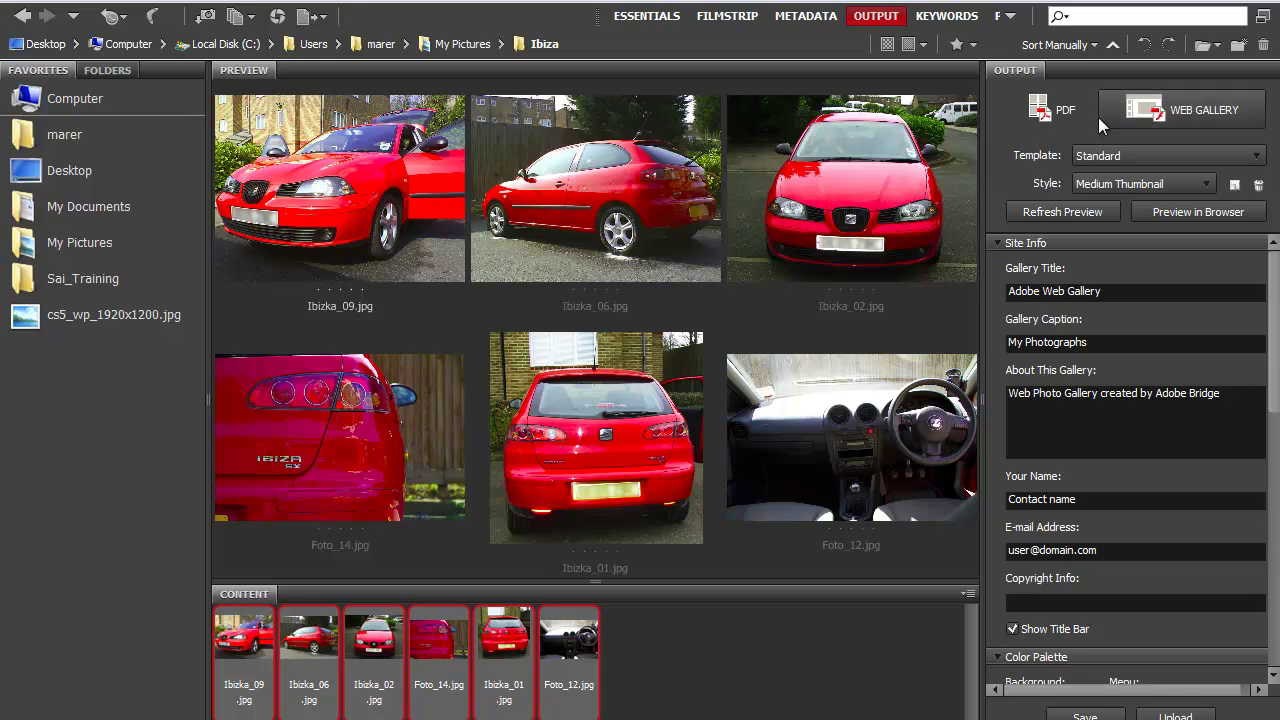
Open the Template list to pick the Lightroom Flash Gallery template.
click(1258, 157)
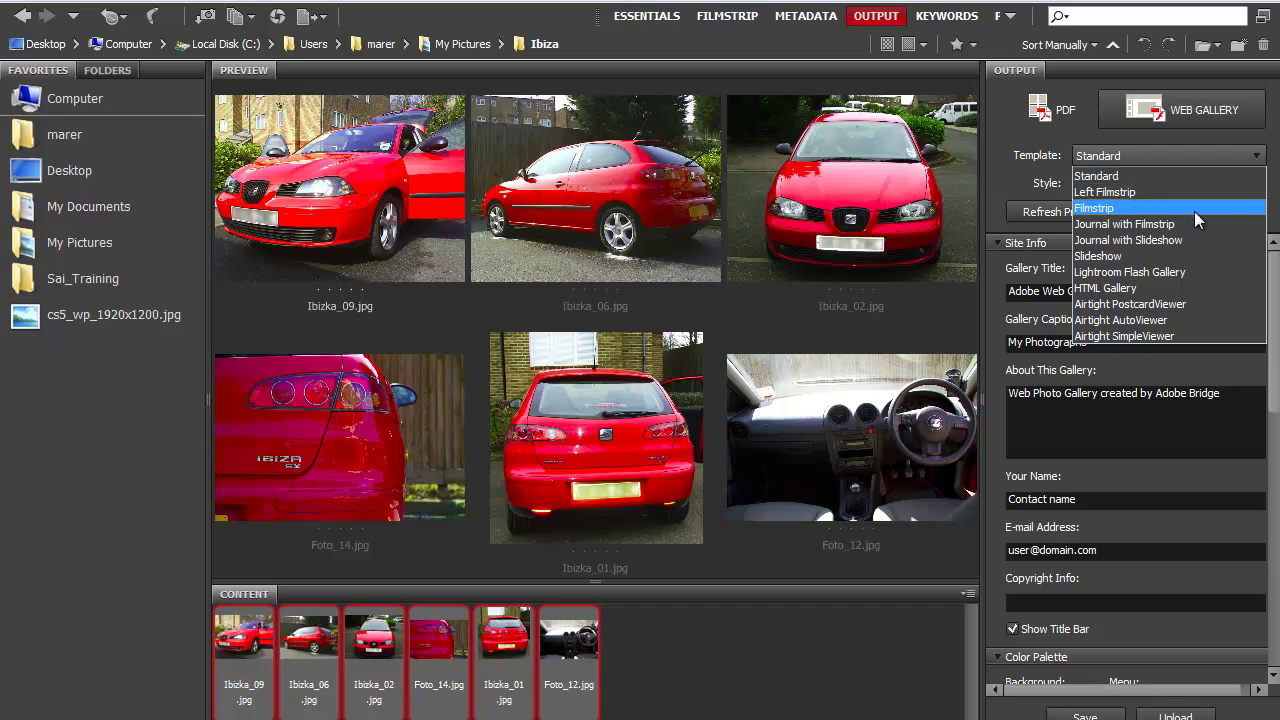
Choose the Lightroom Flash Gallery template, keep the default Flash style, and render the preview.
click(1146, 267)
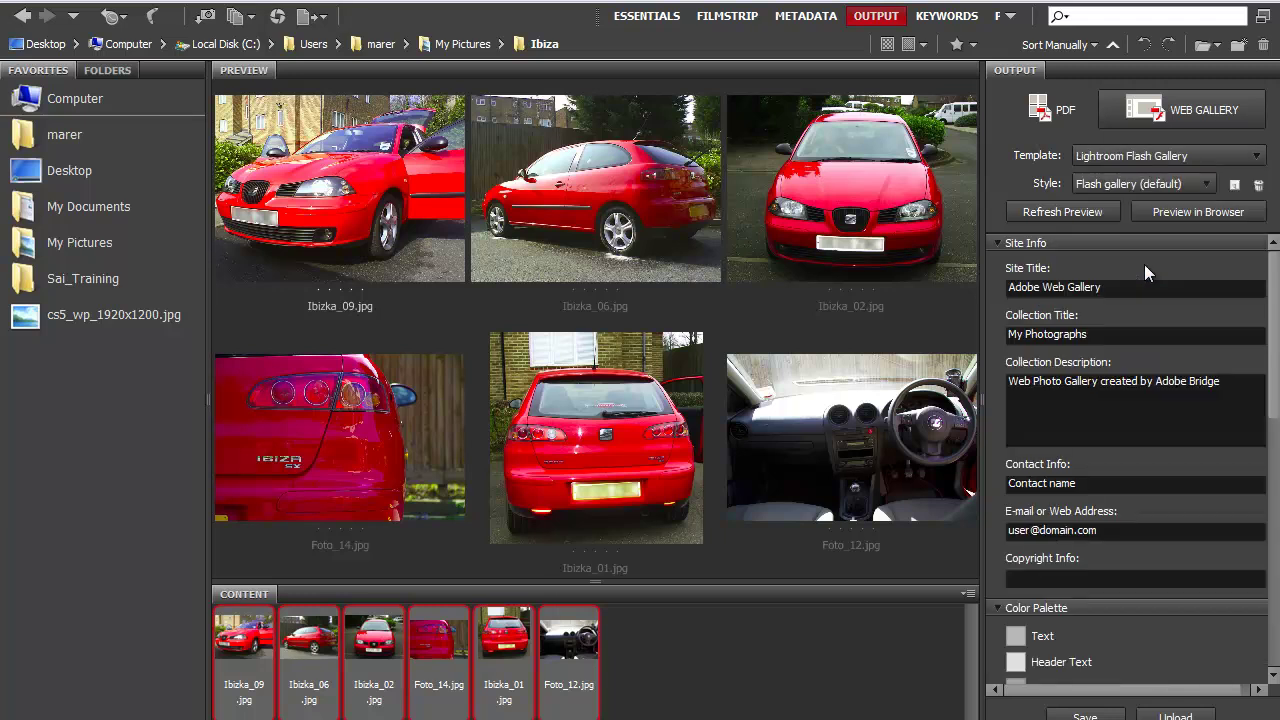
click(1206, 185)
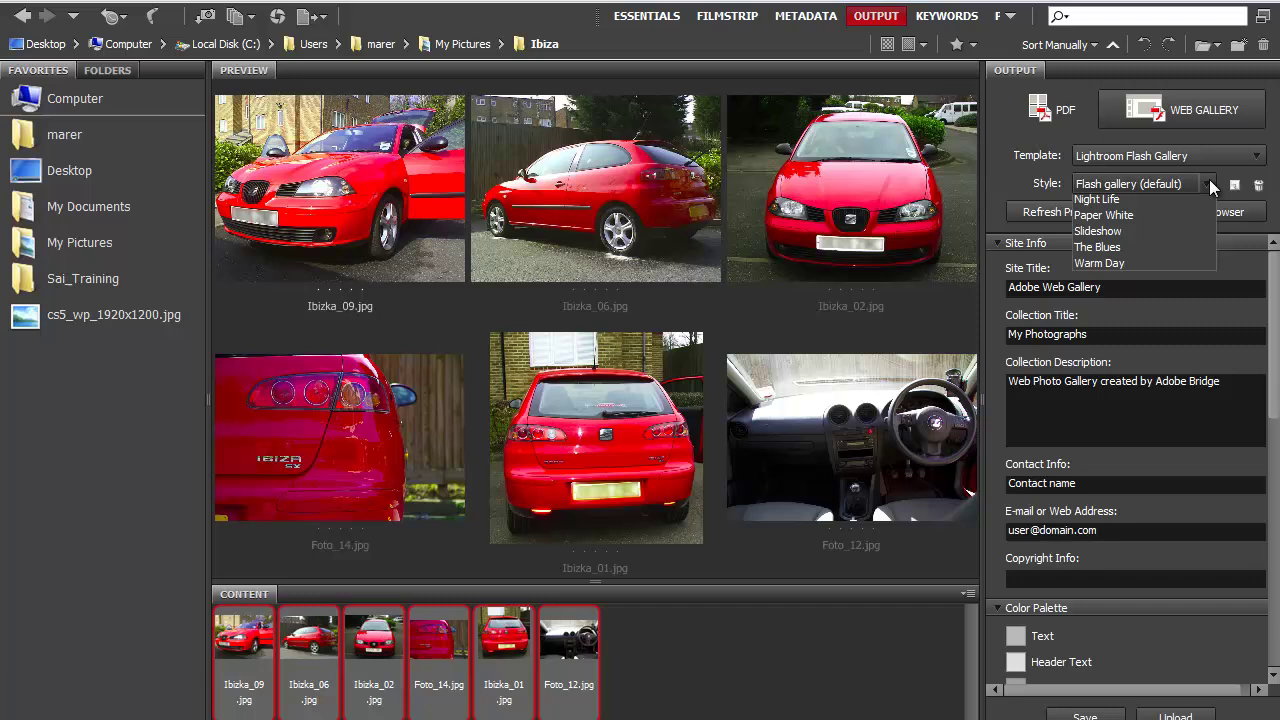
click(1045, 184)
click(1055, 212)
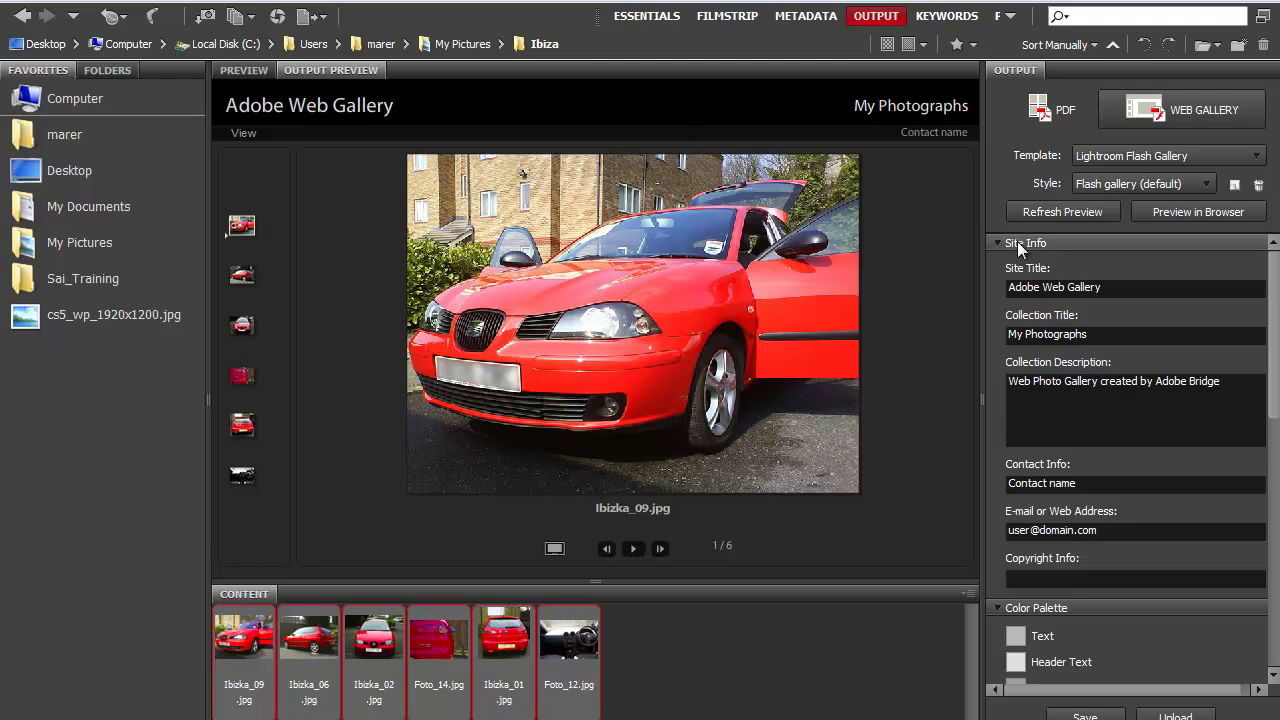
Preview the Blue Sky and Classic styles, then settle on the Night Life style.
click(1200, 186)
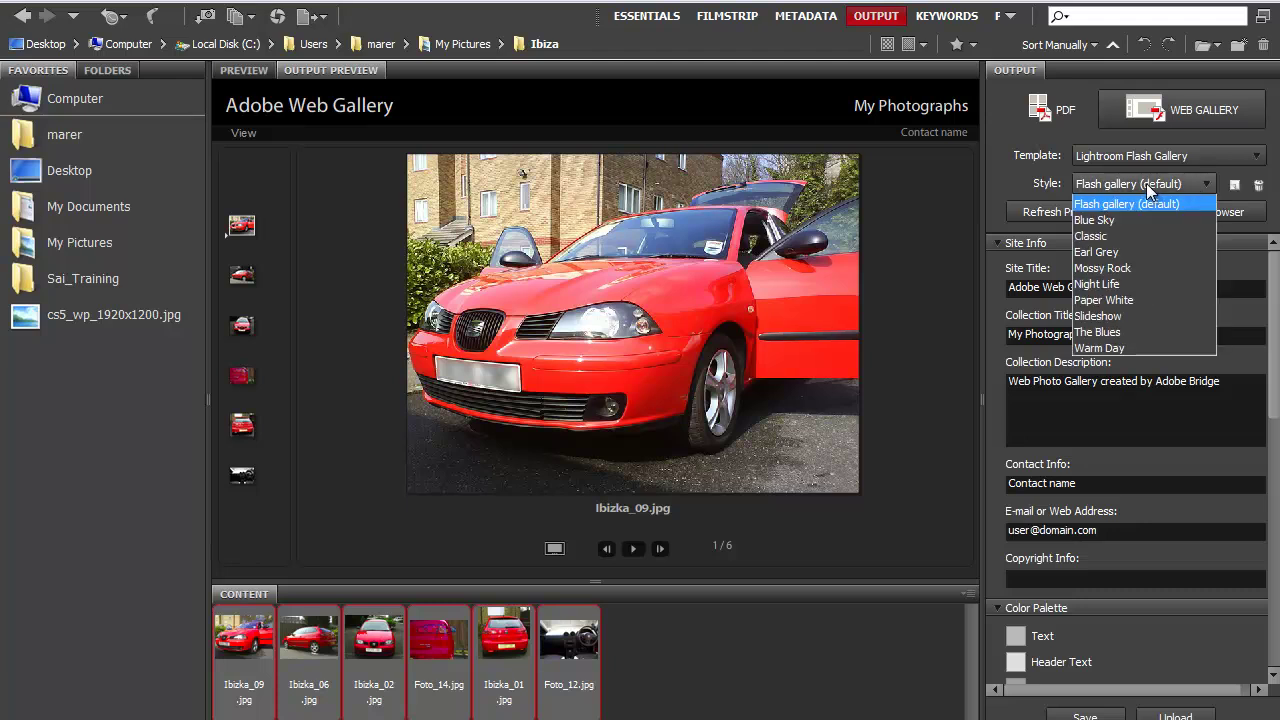
click(1095, 220)
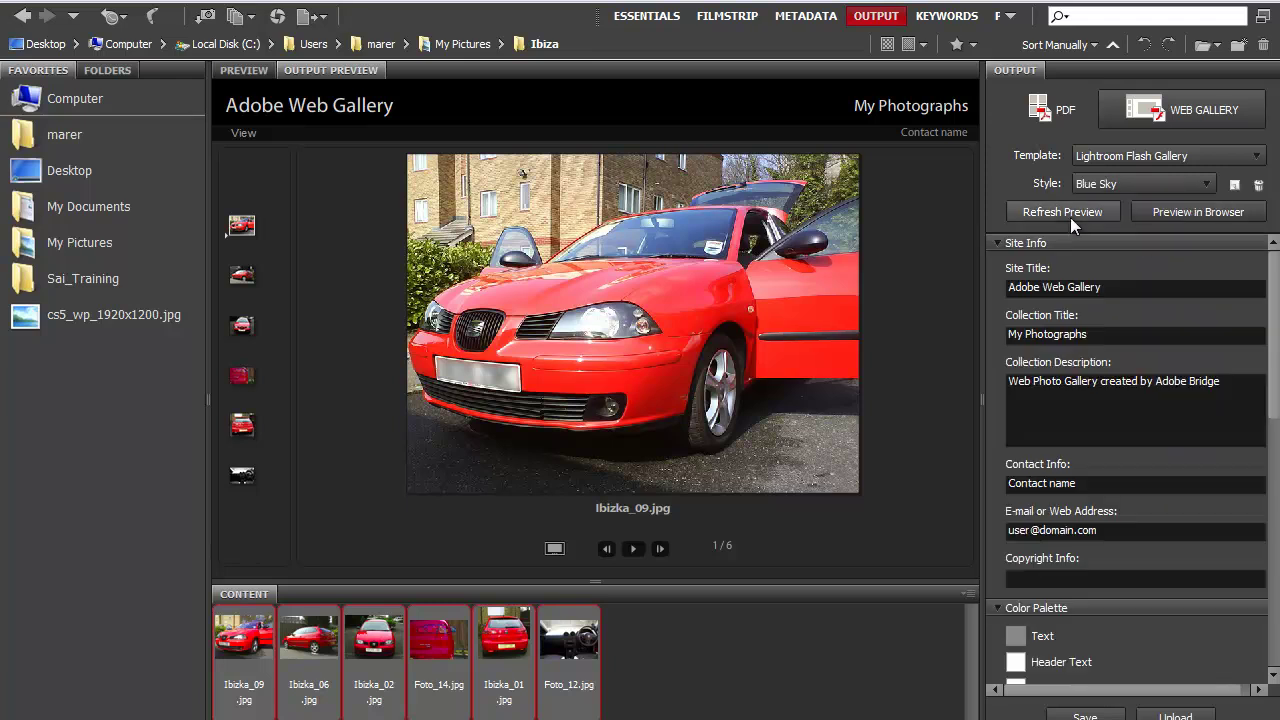
click(1063, 213)
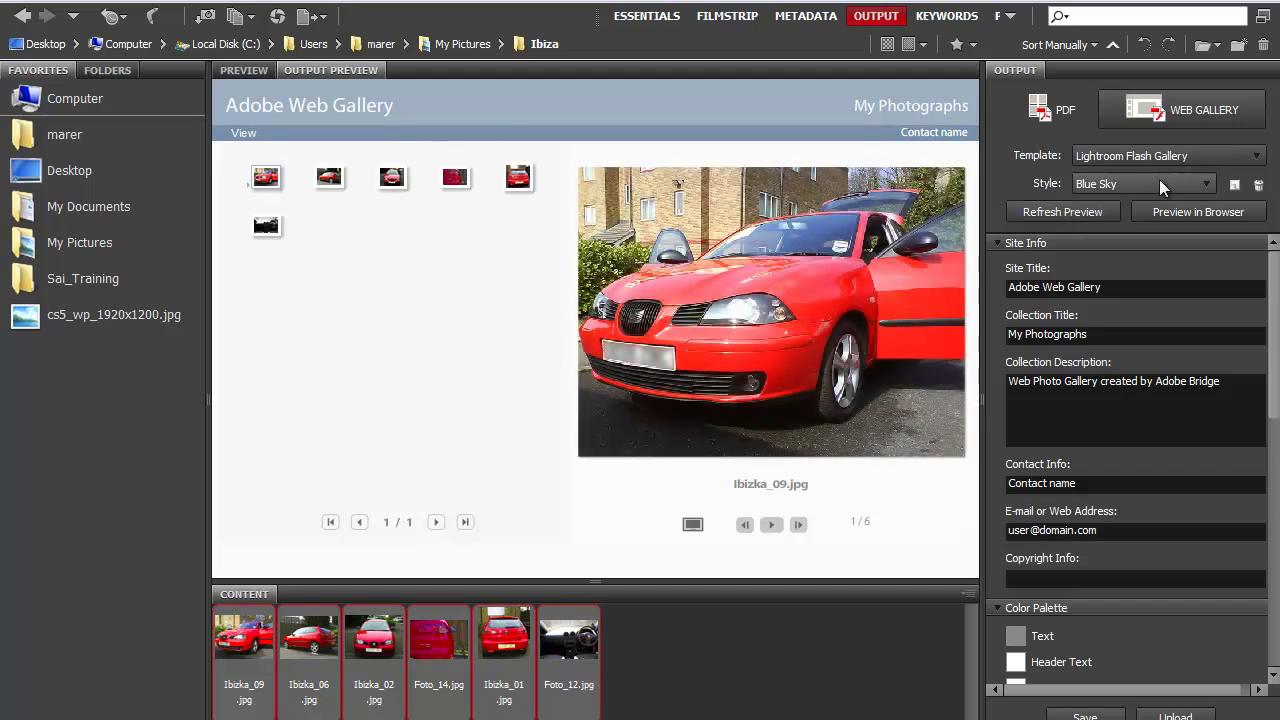
click(1209, 185)
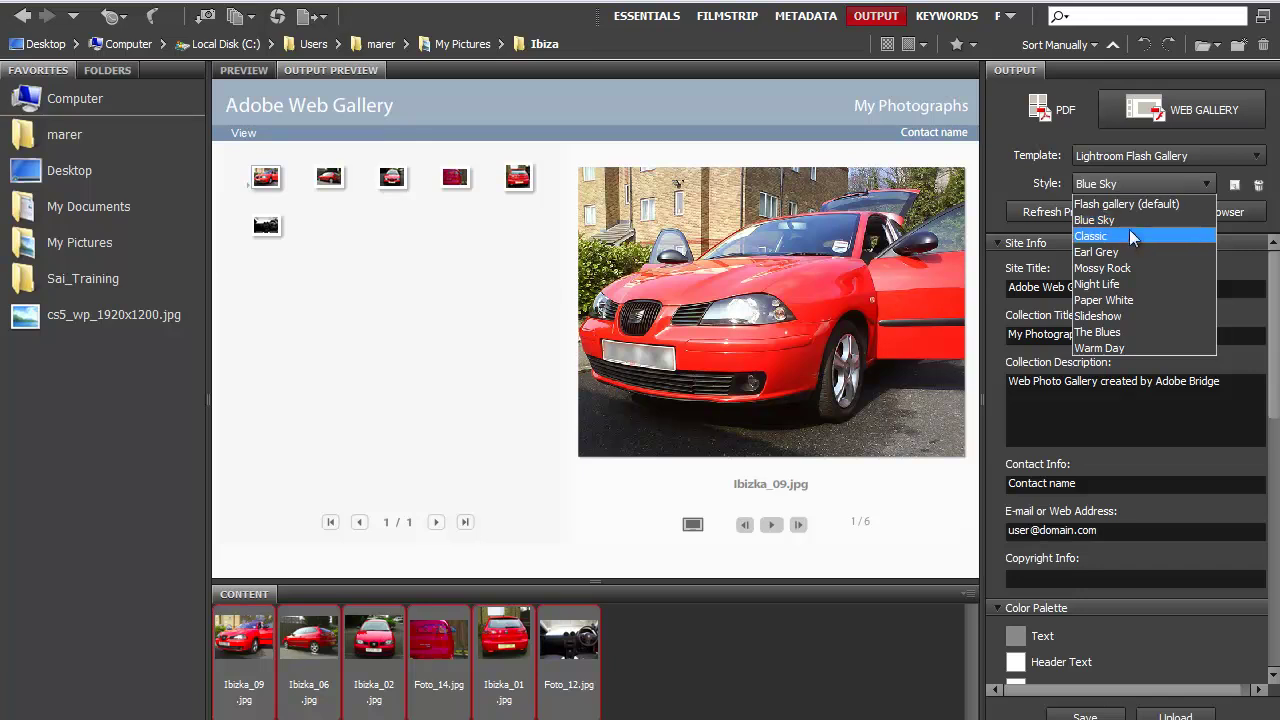
click(1090, 236)
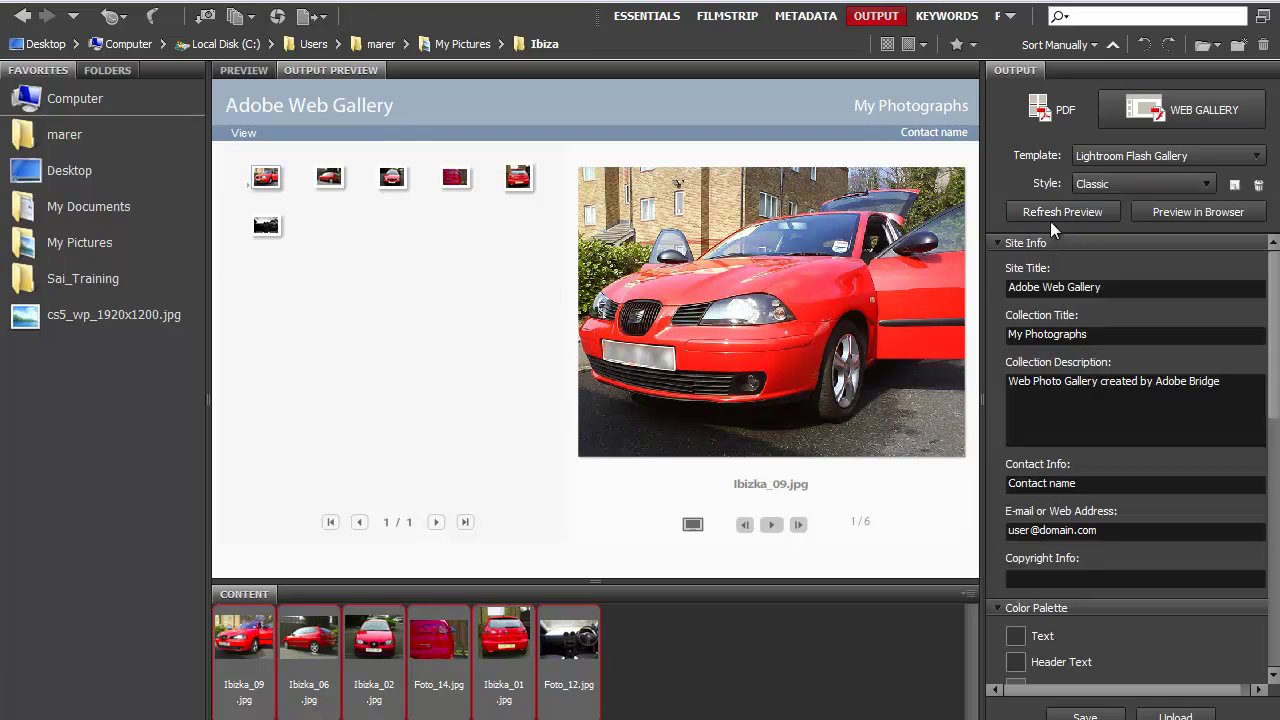
click(1048, 209)
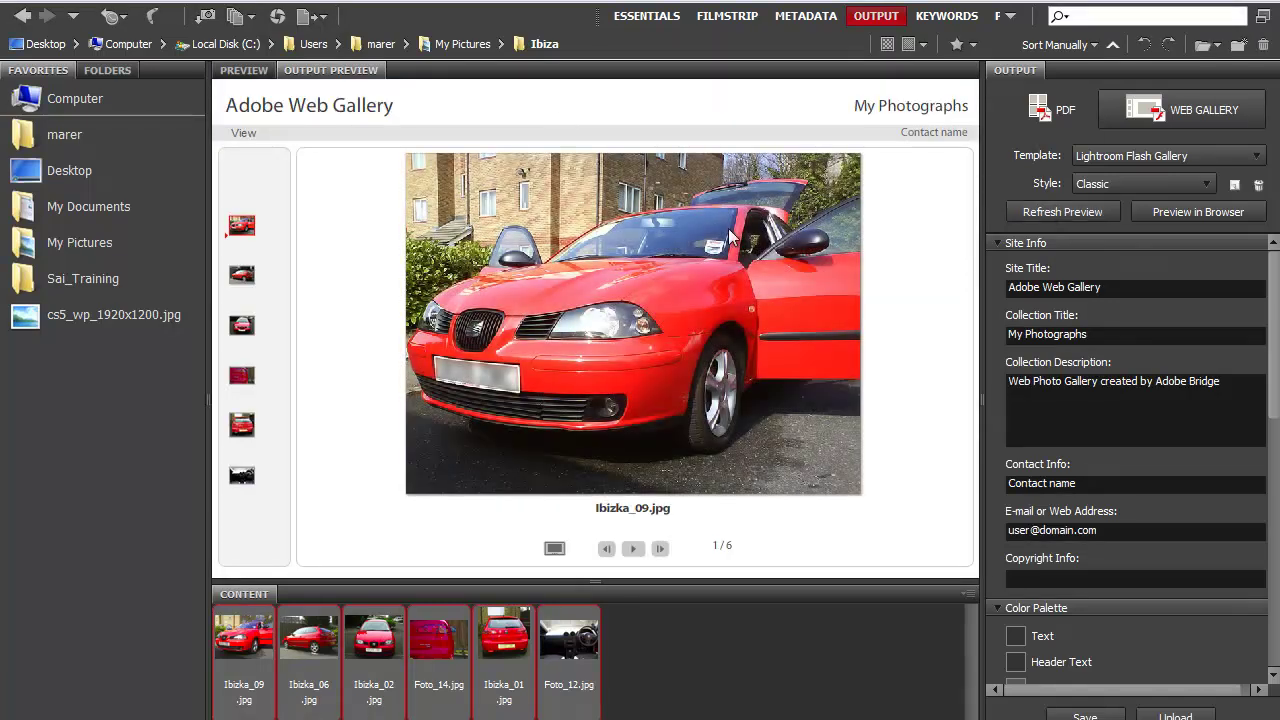
click(1206, 184)
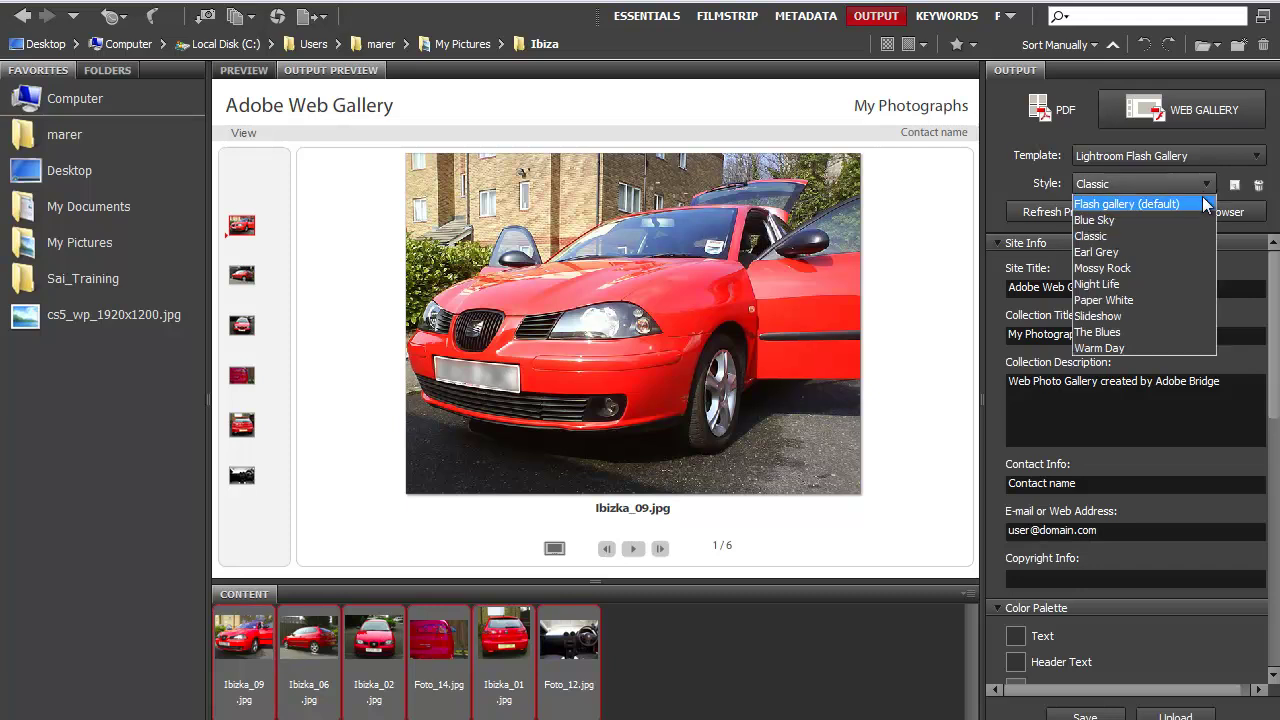
click(1110, 285)
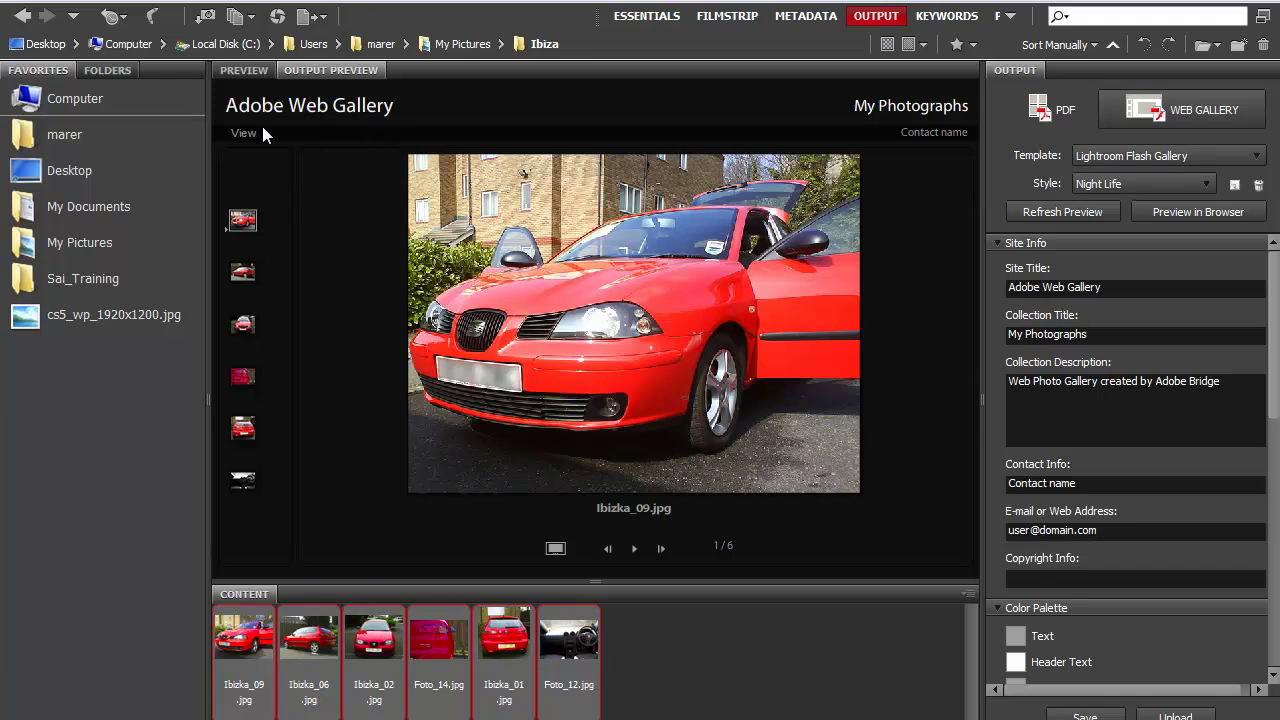
Set the site title to 'Seat Ibiza 1.2 12VSX' and refresh the preview.
drag(1099, 288, 994, 287)
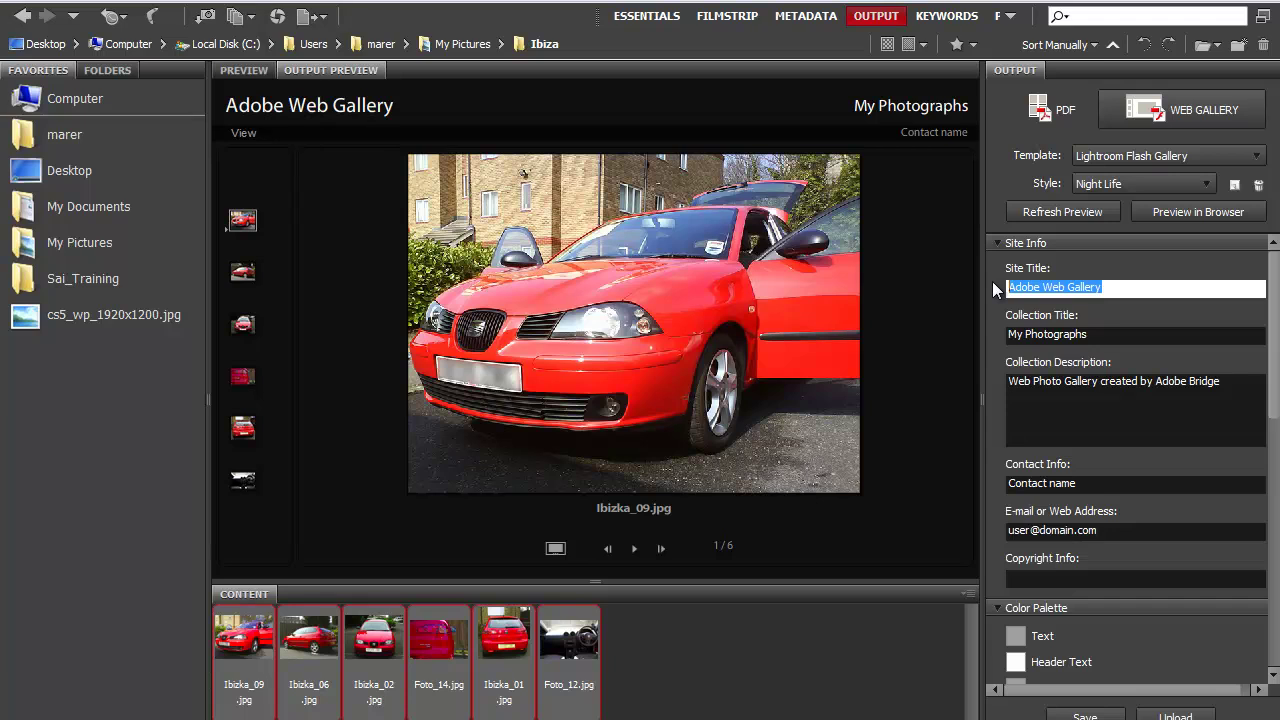
text(S)
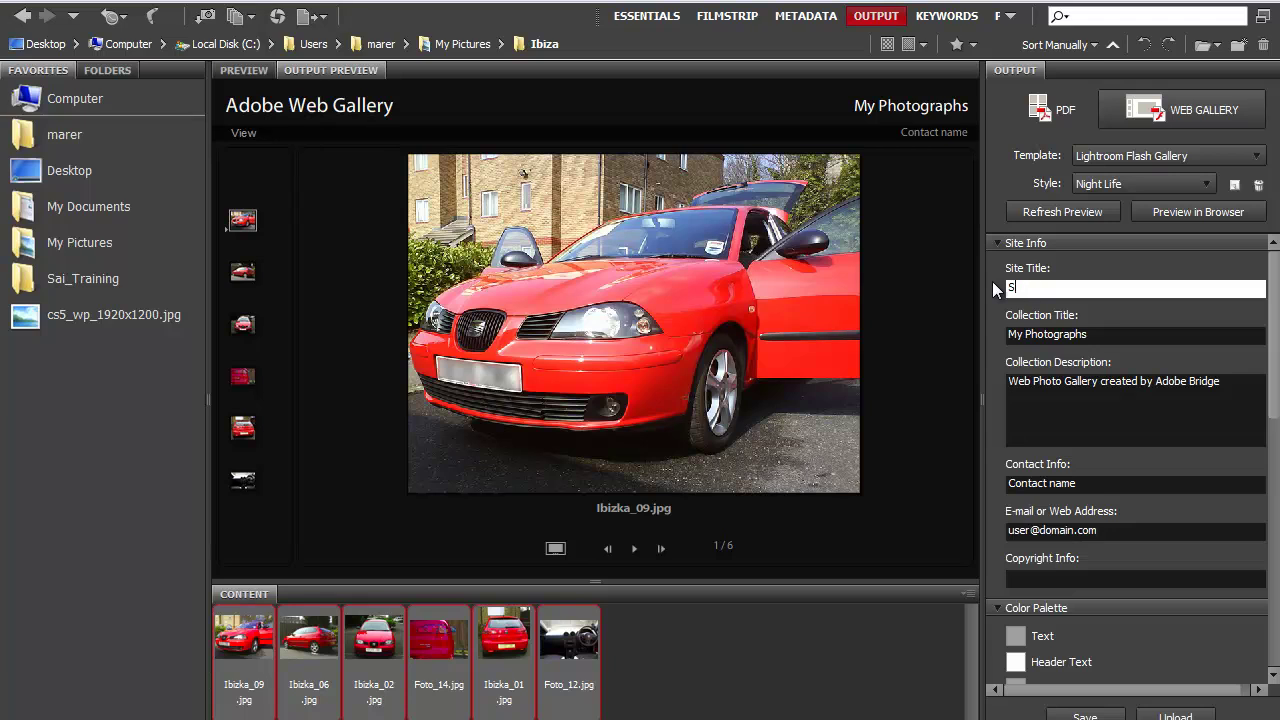
text(eat Ibiza 1.2 12VSX)
click(1059, 212)
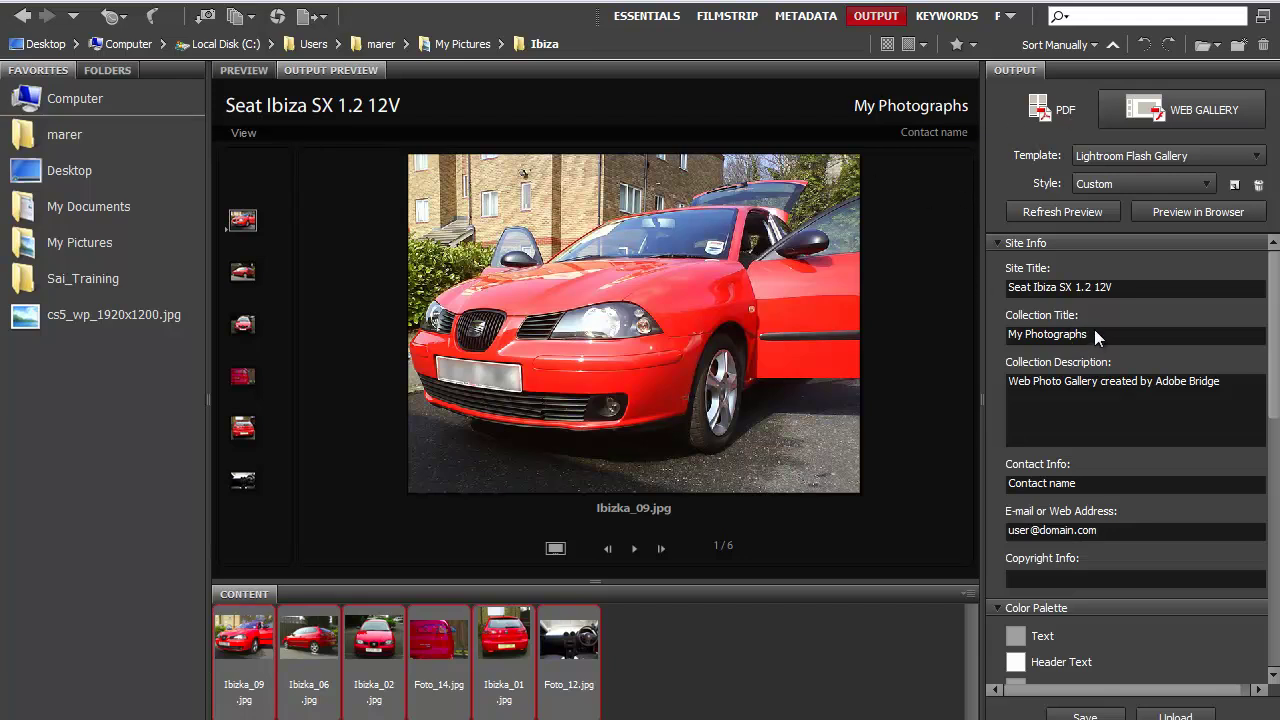
Set the collection title to the author's name plus 'Gallery' and refresh the preview.
drag(1098, 331, 1011, 331)
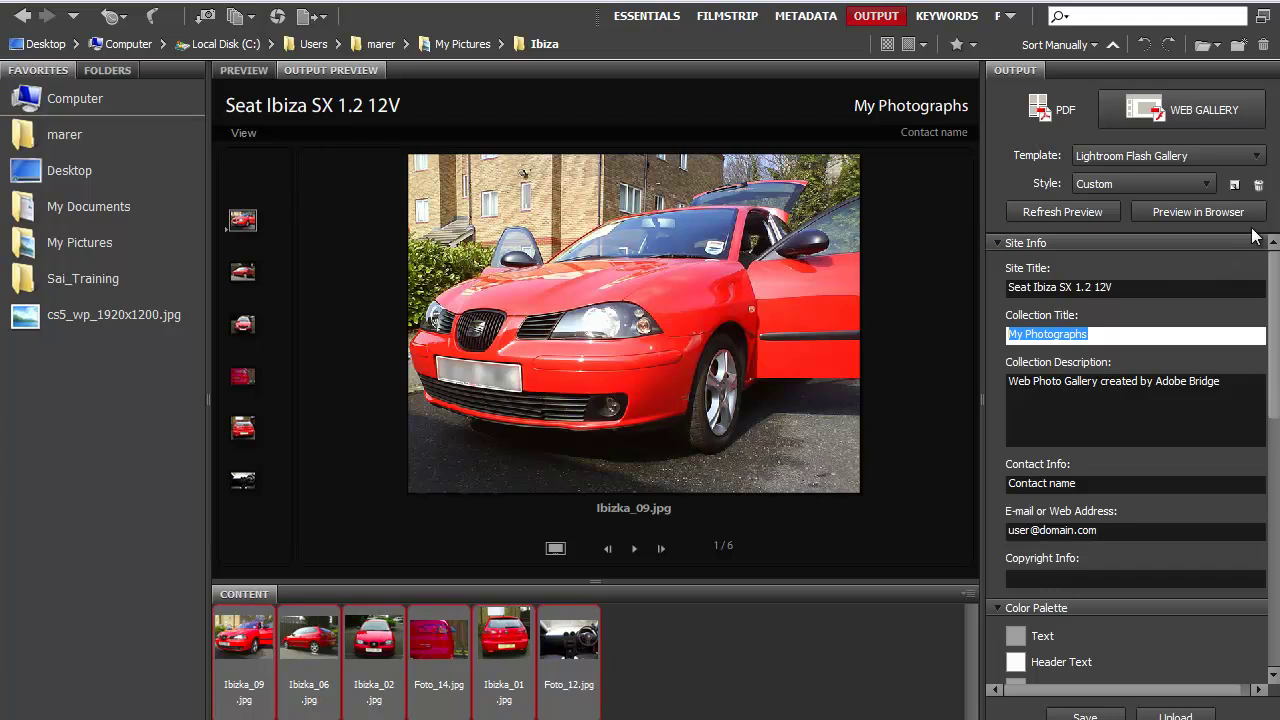
text(Marek)
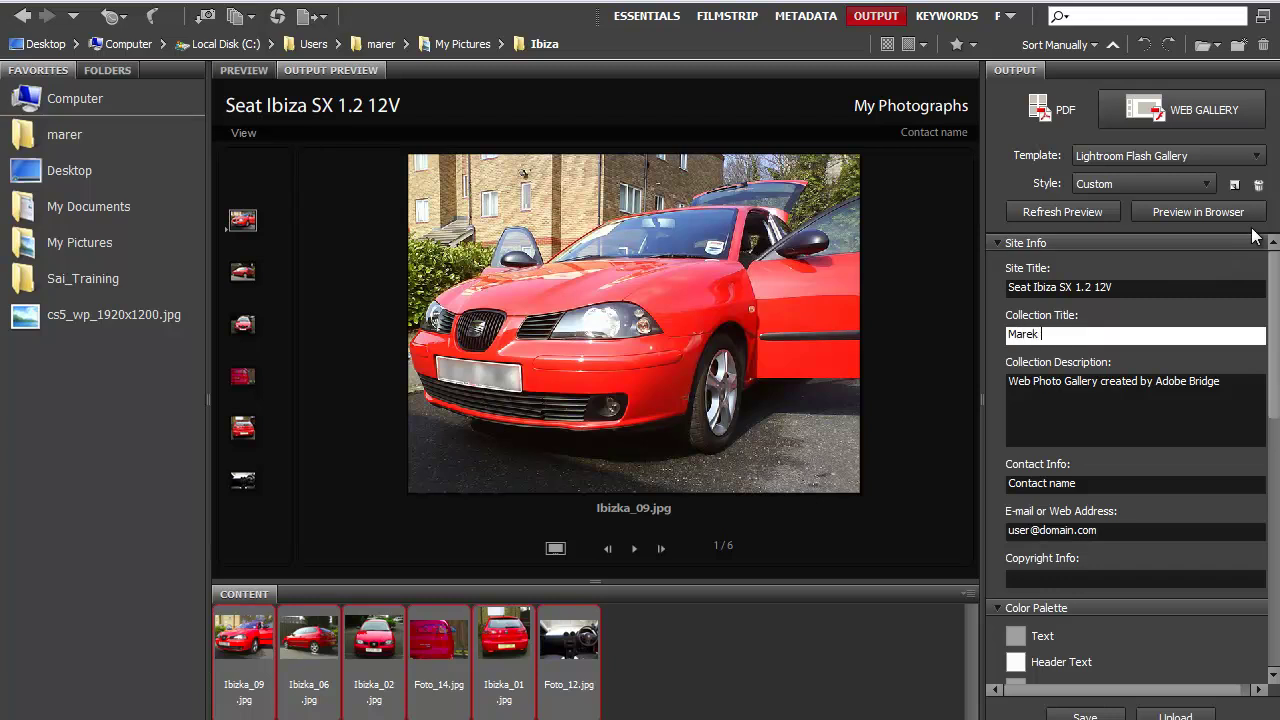
text( Mularczyk Gallery)
click(1061, 211)
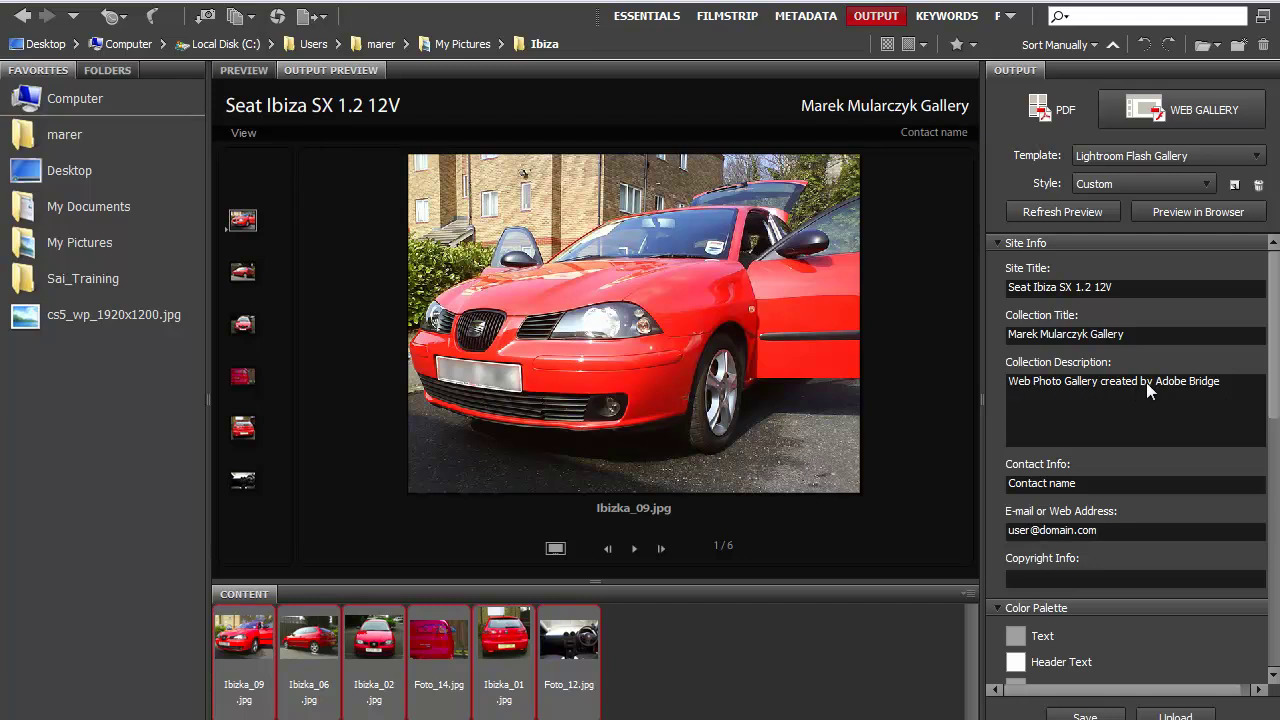
Replace 'Adobe Bridge' in the collection description with the author's name.
drag(1155, 381, 1246, 393)
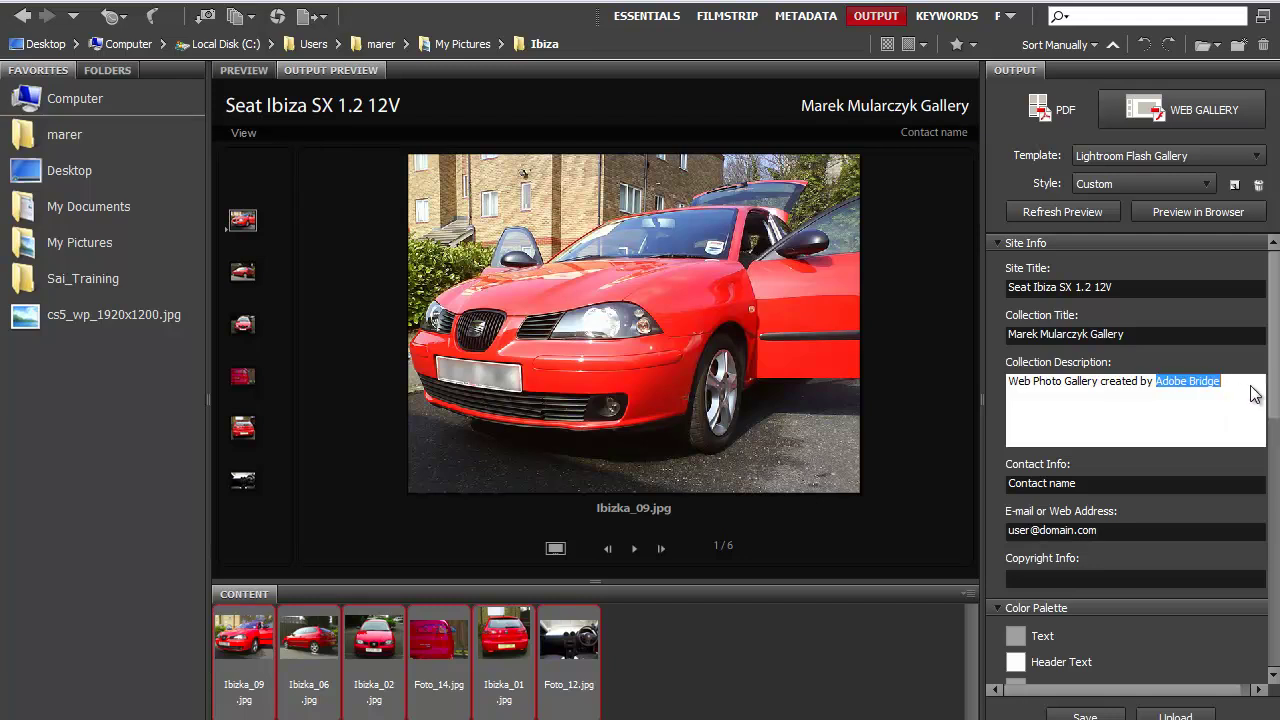
text(Marek Mularcz)
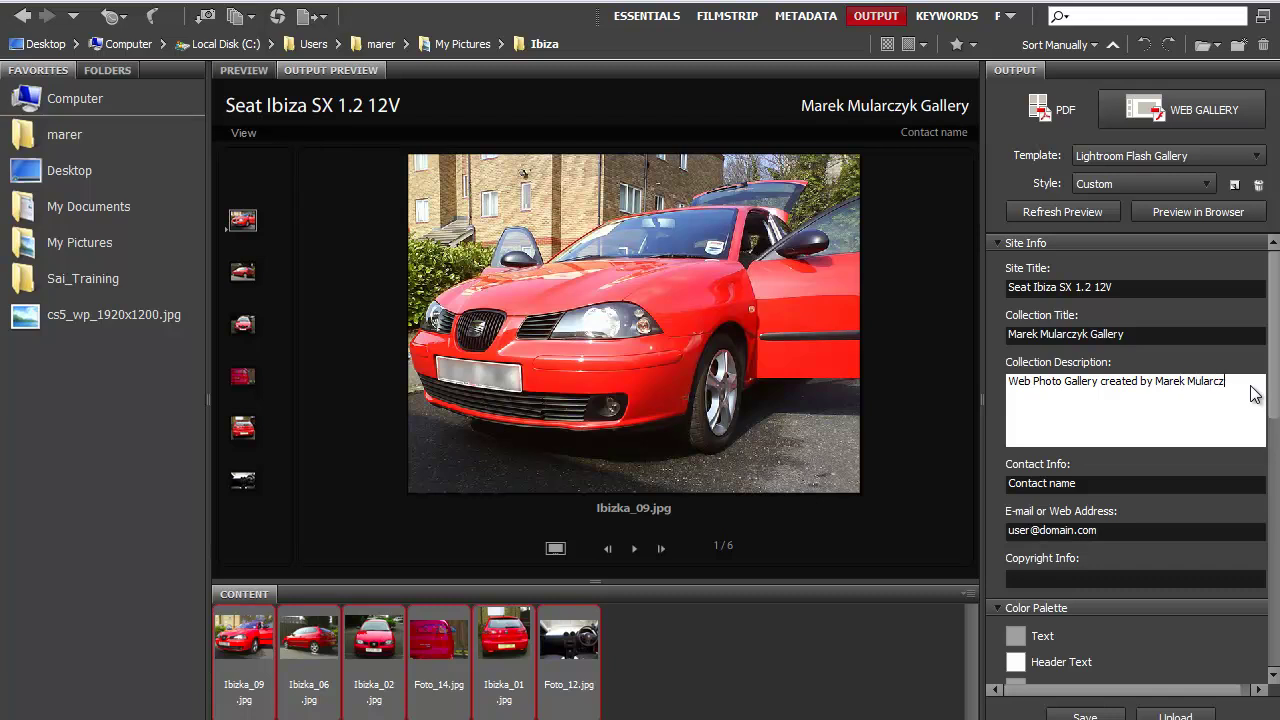
text(yk)
key(Return)
scroll(1200, 400, down, 3)
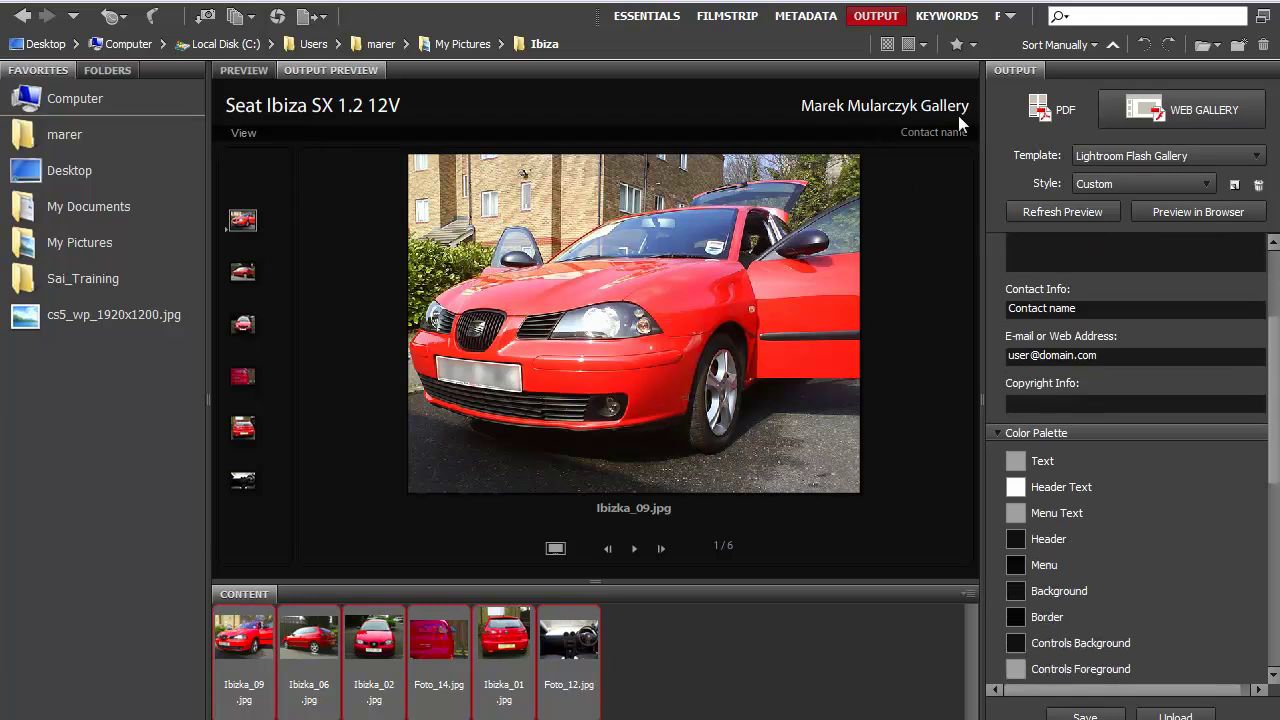
Set Contact Info to 'Email Me' and enter the author's e-mail address.
click(1085, 308)
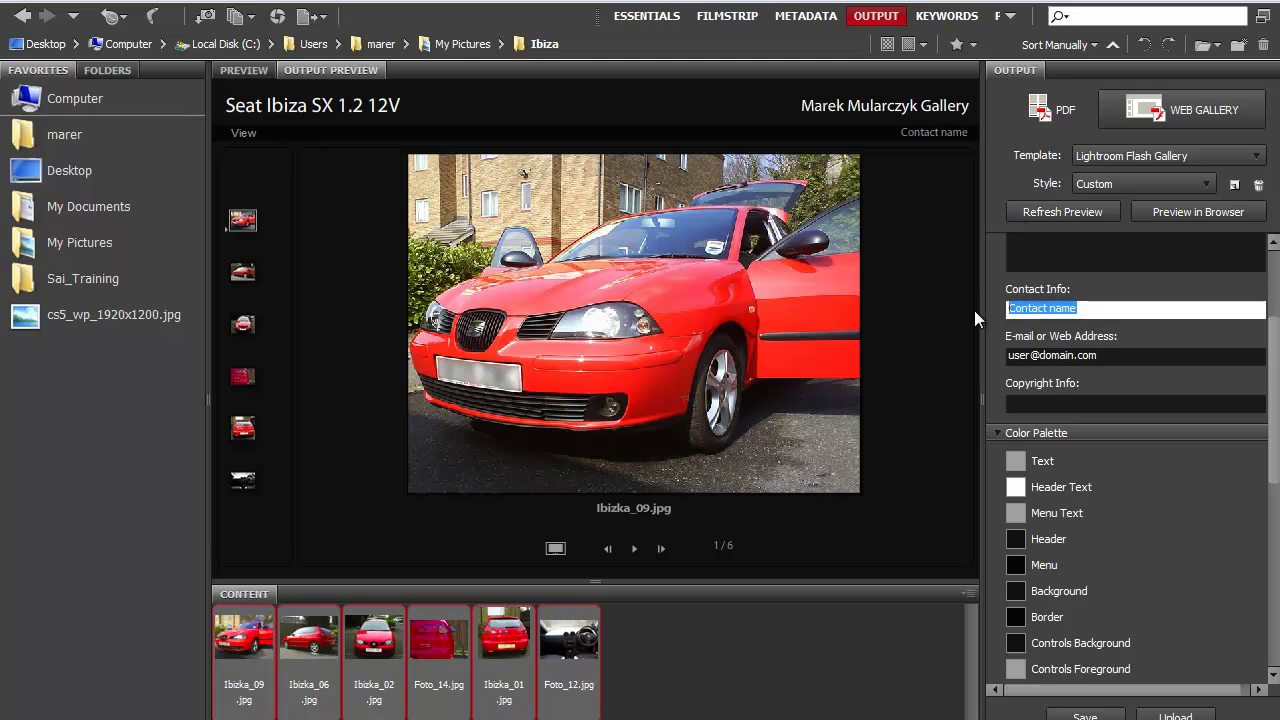
text(Ema)
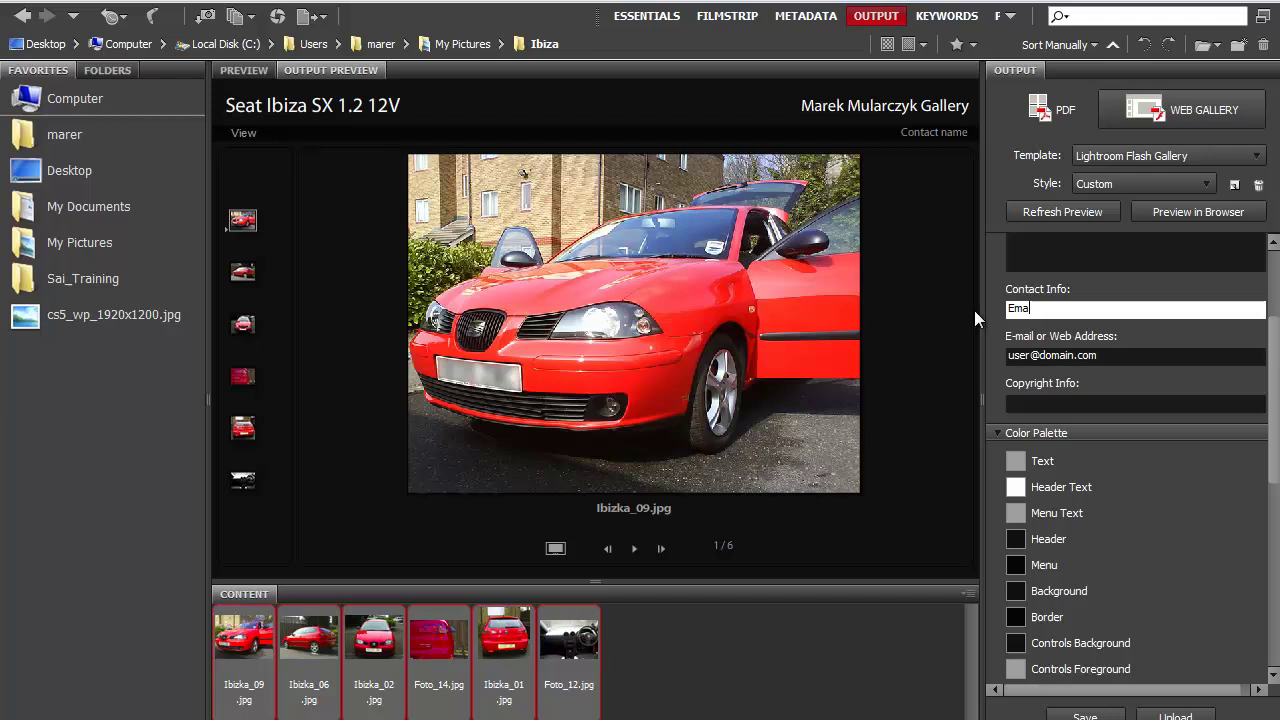
text(il Me)
click(1107, 355)
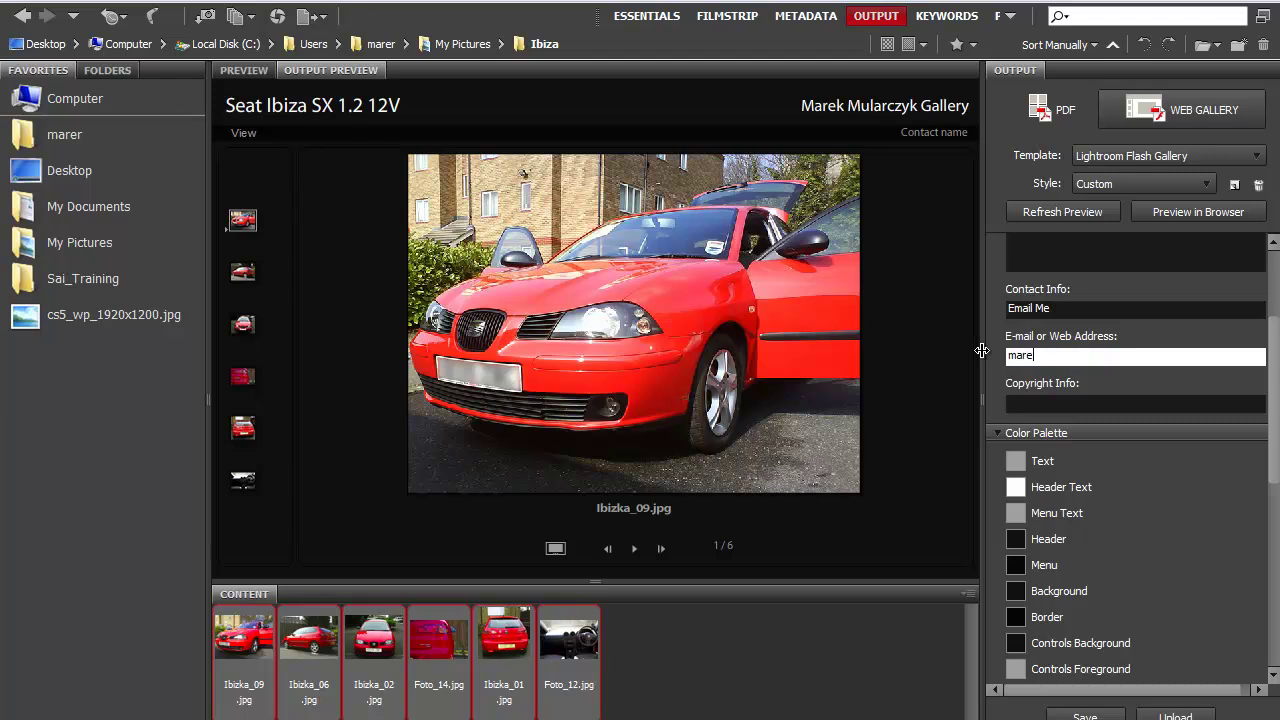
Refresh the preview and enter a © 2011 copyright line with the author's name.
click(1055, 208)
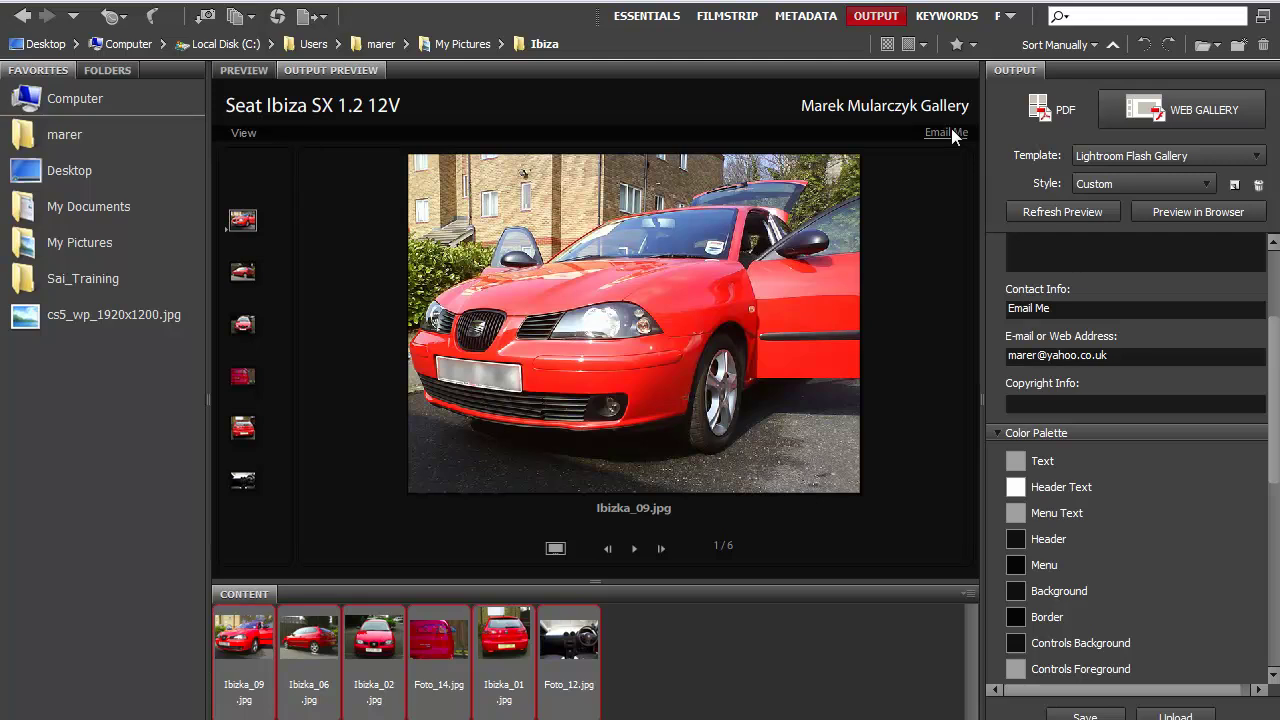
click(1072, 405)
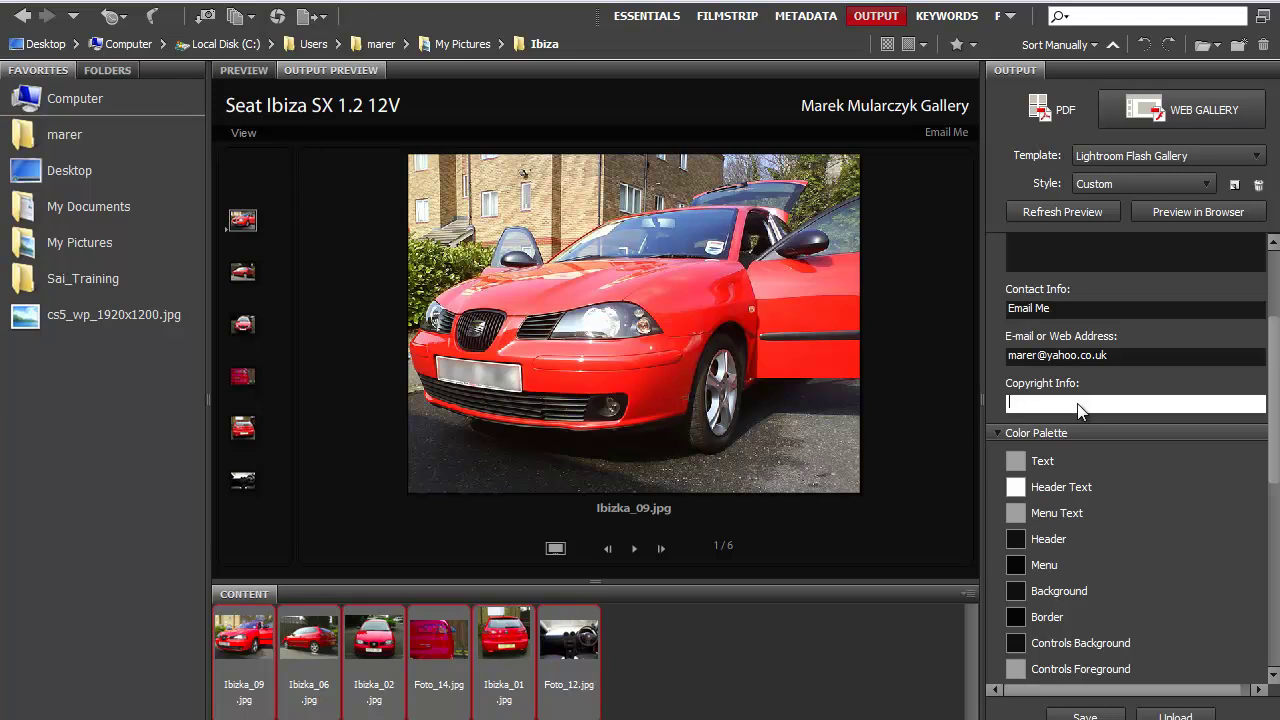
text(© 2011 Marek Mularczyk.)
click(1262, 371)
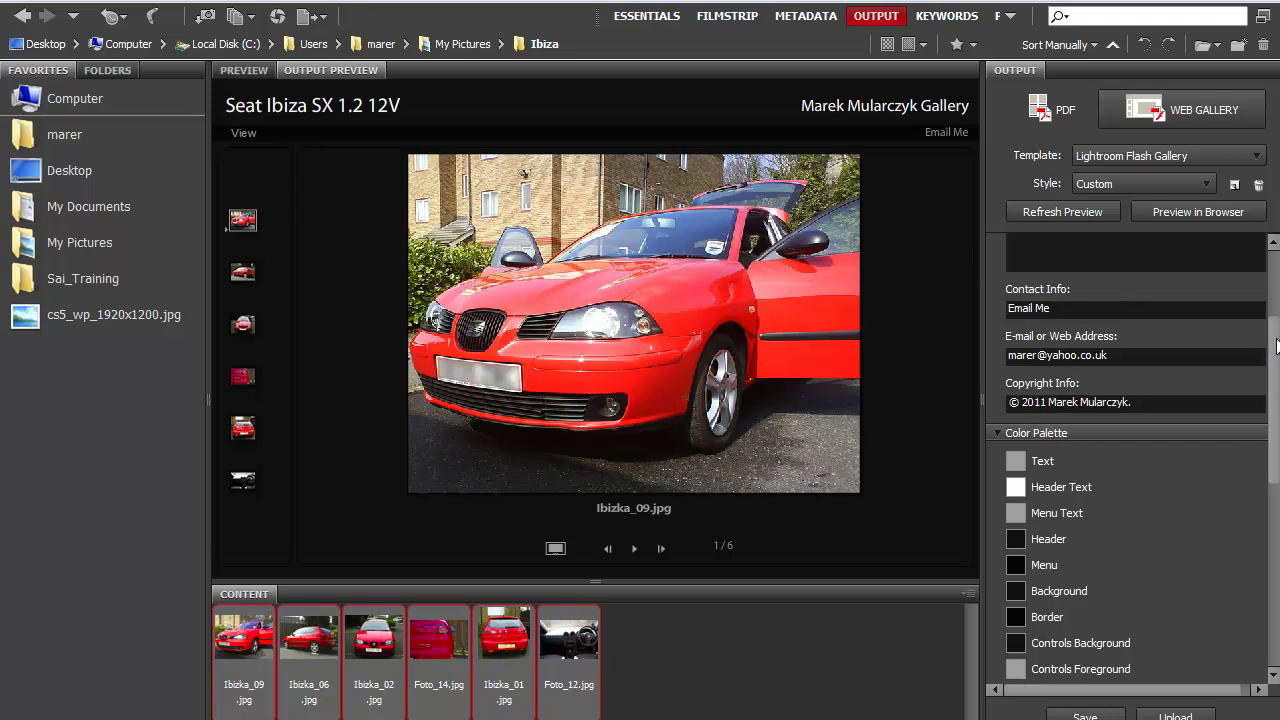
Scroll to the Color Palette and open the Color dialog for the Header swatch.
scroll(1275, 348, down, 1)
scroll(1265, 410, down, 1)
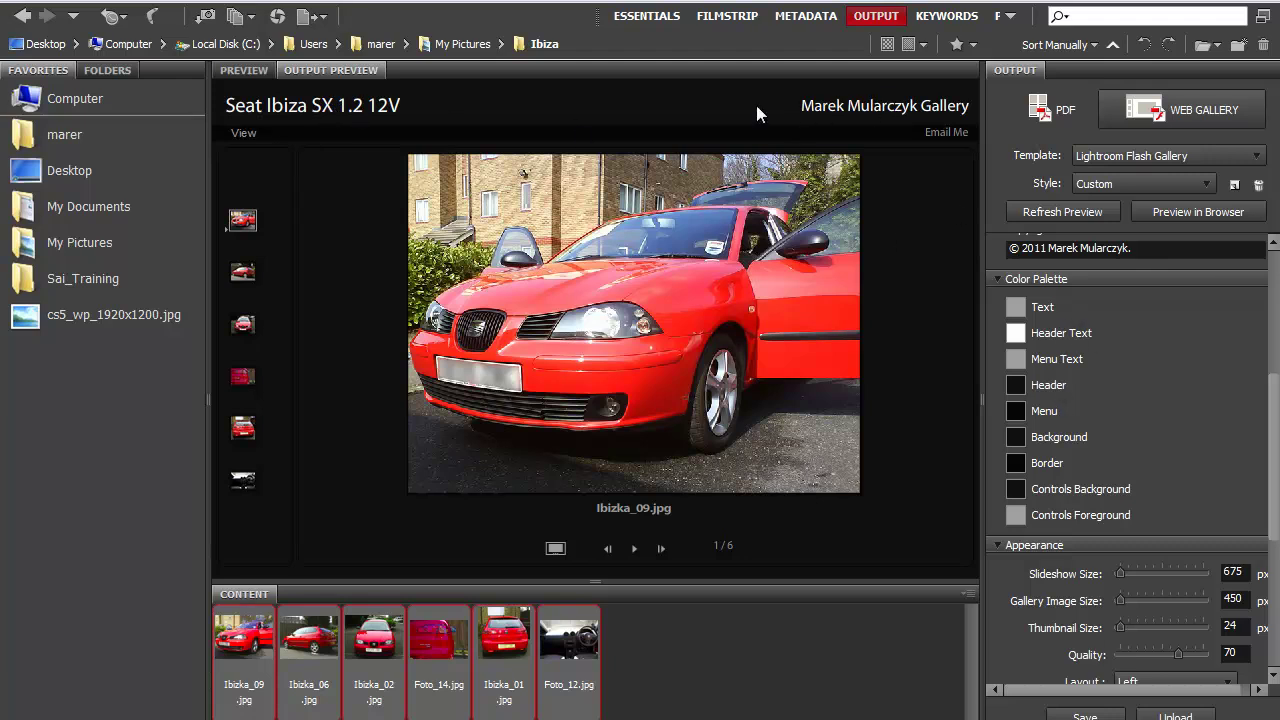
click(1016, 385)
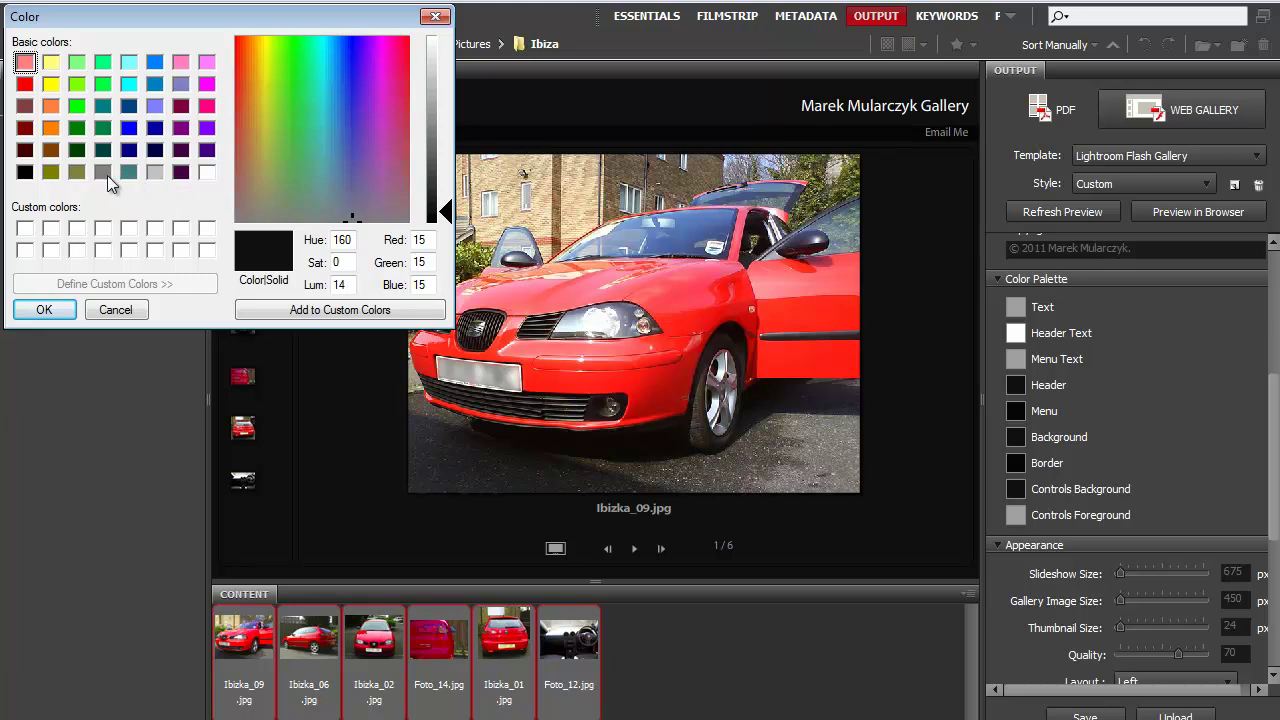
Apply an olive header colour and preview it.
click(77, 171)
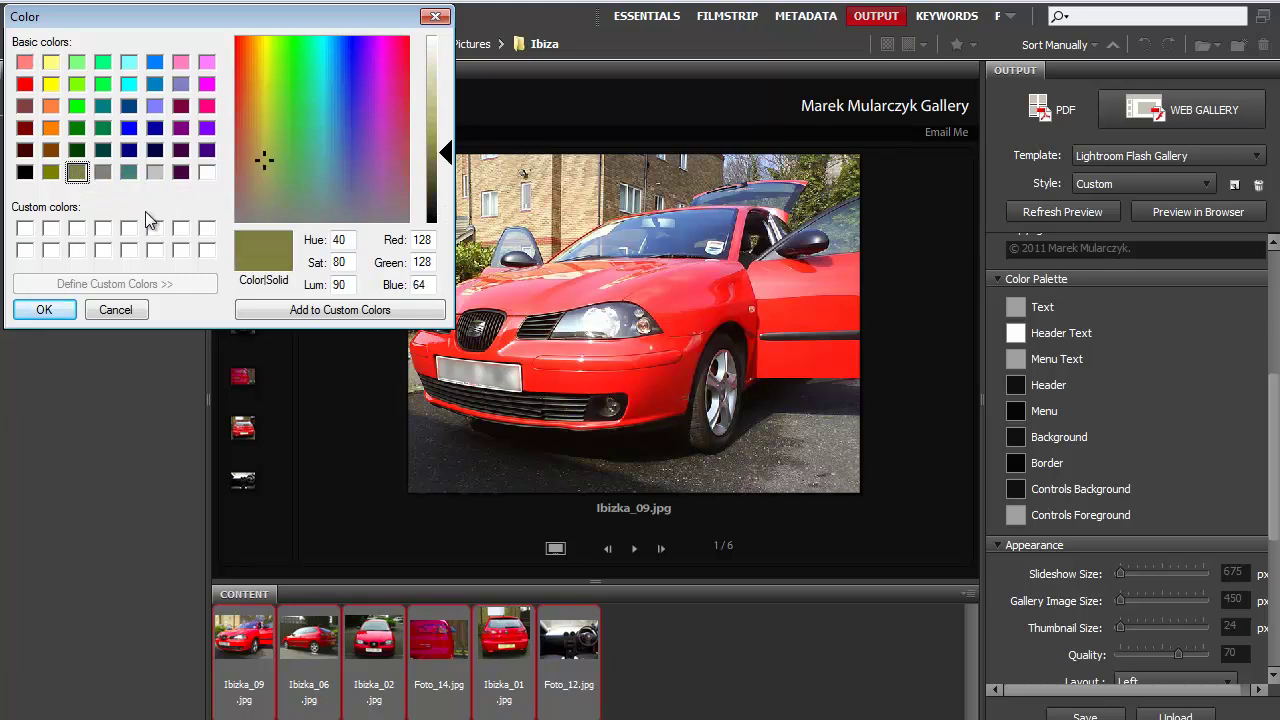
click(62, 311)
click(1048, 211)
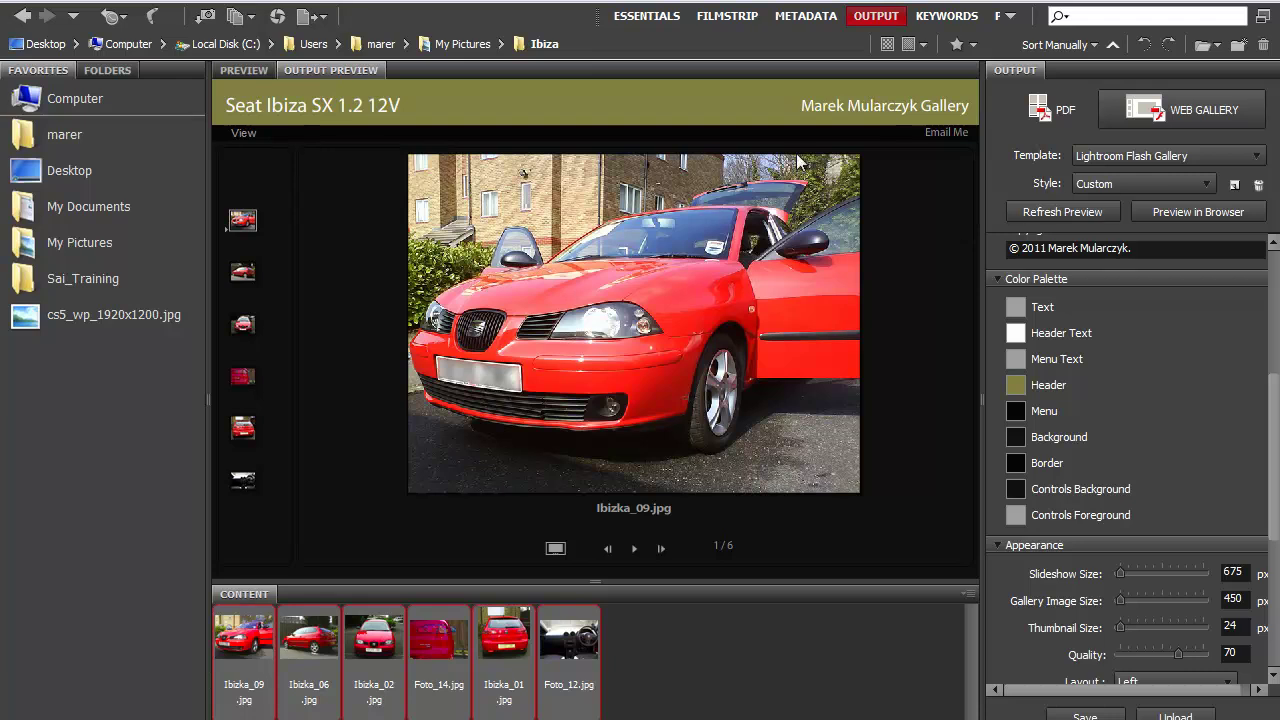
Darken the header to near-black RGB 18, 18, 10 and refresh the preview.
click(1016, 385)
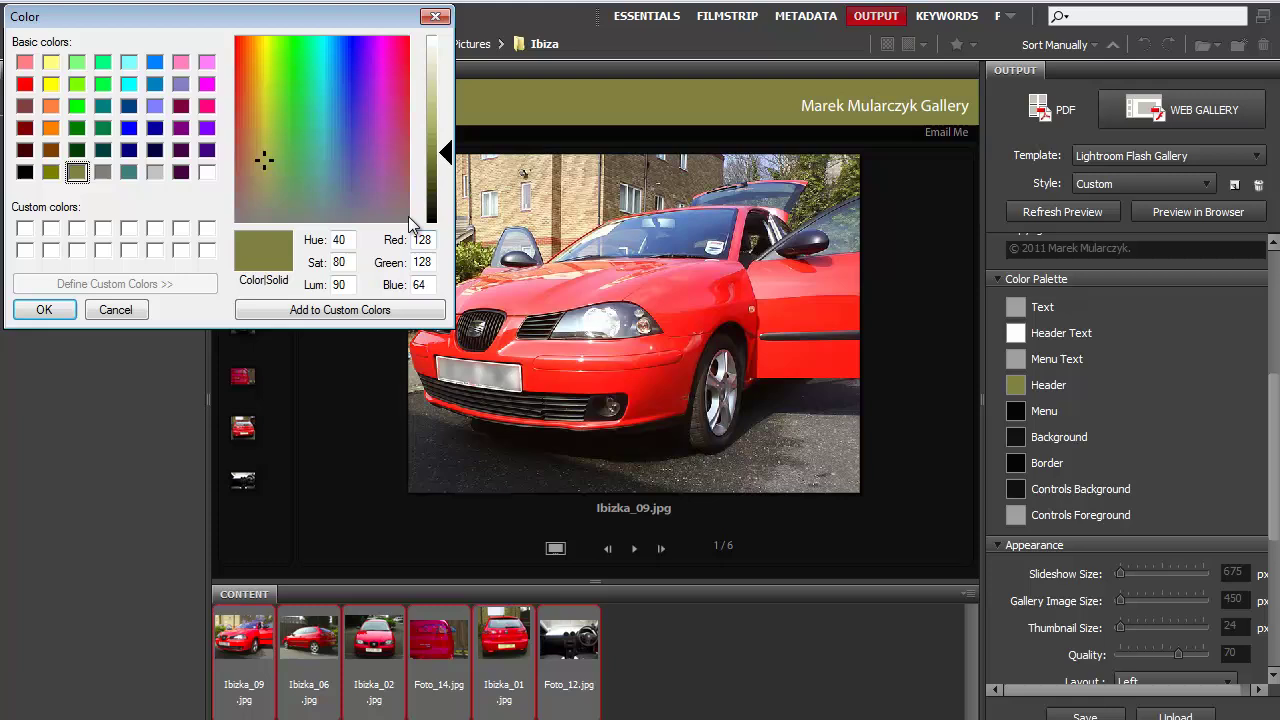
drag(446, 155, 446, 212)
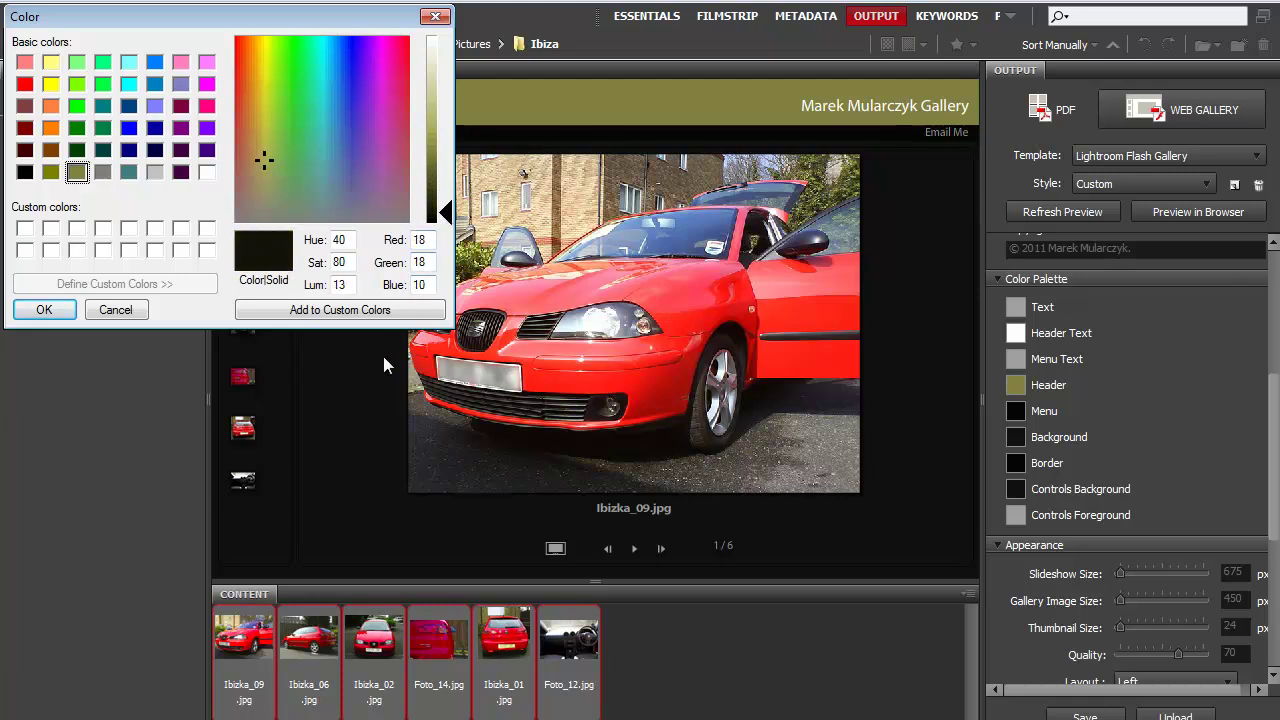
click(66, 311)
click(1044, 214)
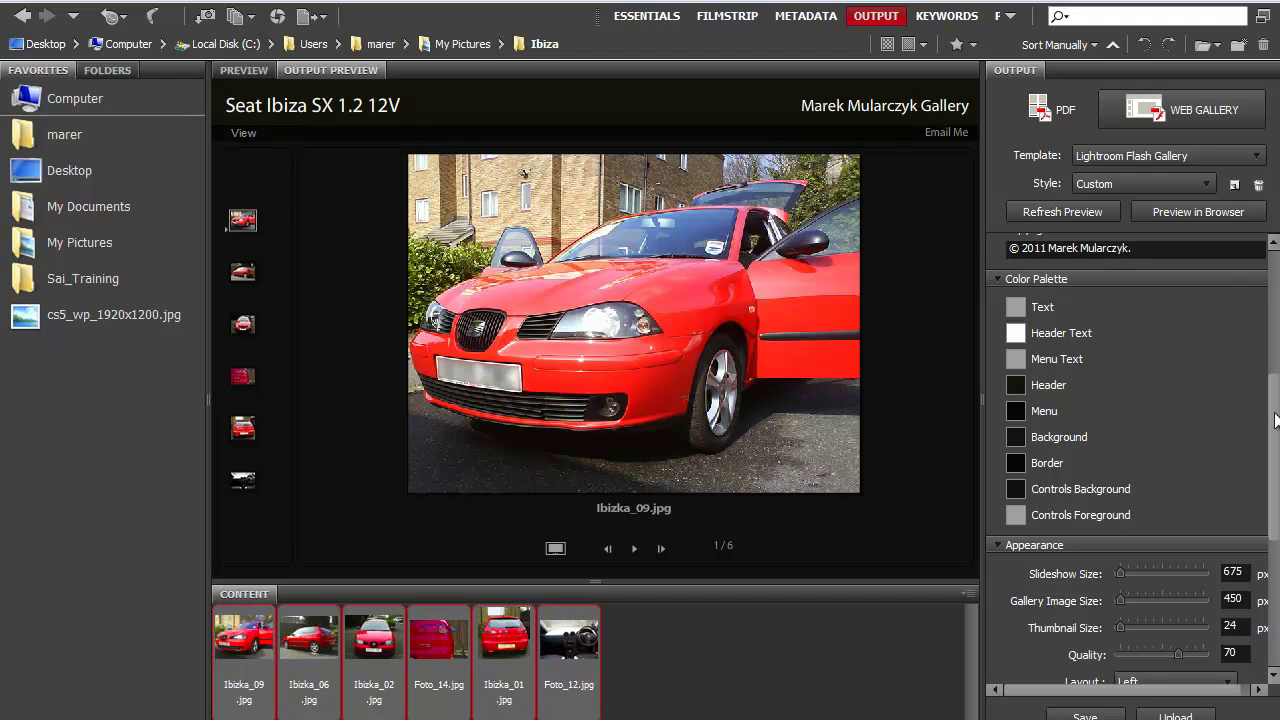
Enlarge the gallery thumbnails to size 48 and refresh the preview.
scroll(1268, 420, down, 3)
scroll(1127, 458, down, 3)
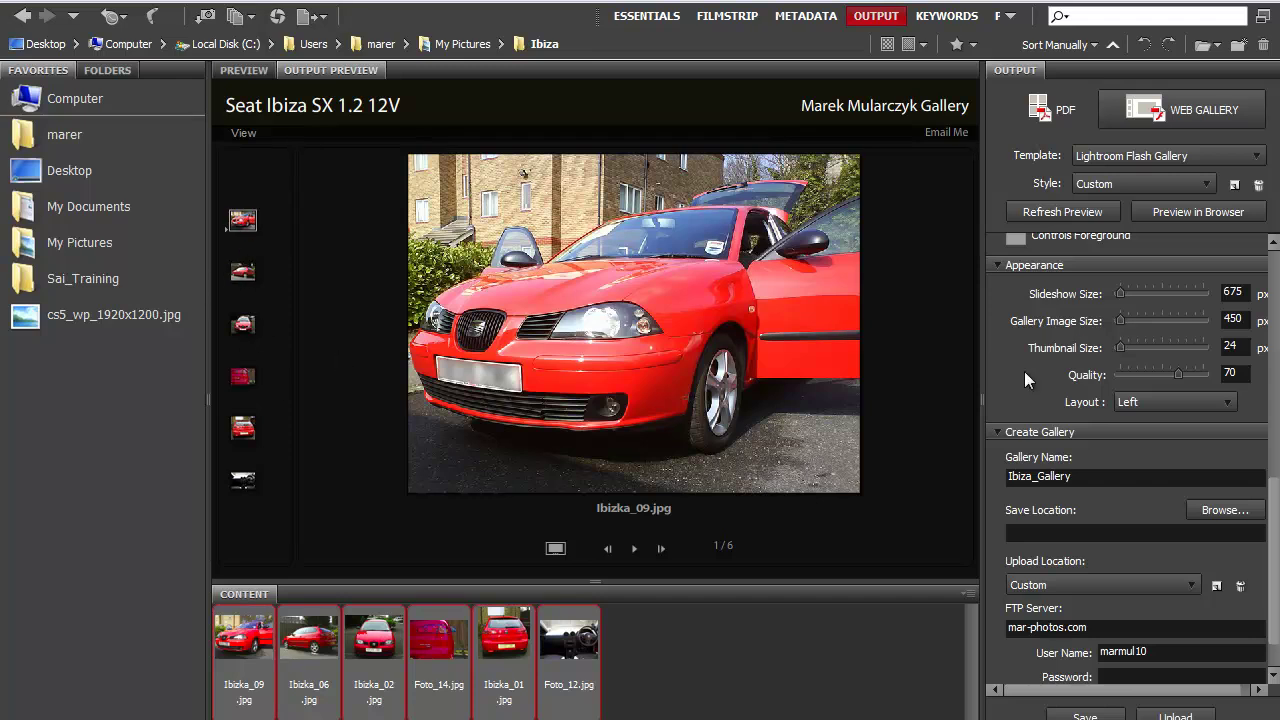
drag(1118, 346, 1132, 346)
click(1058, 213)
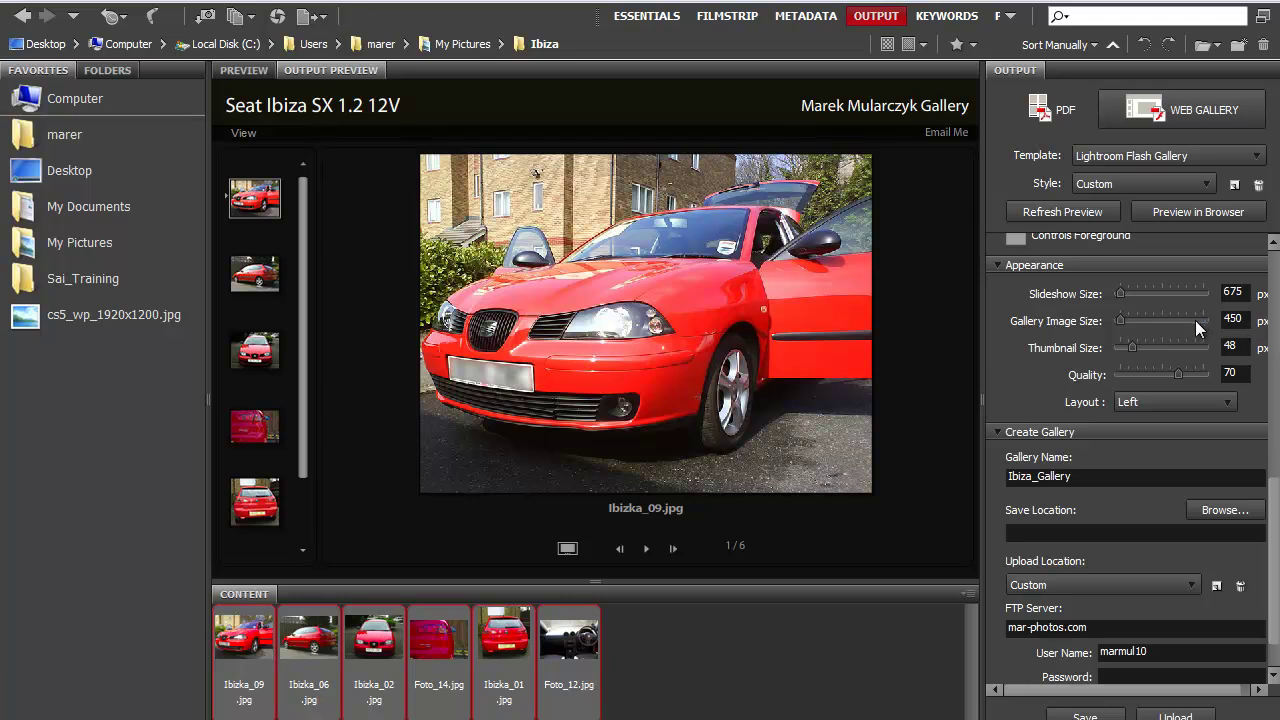
Set gallery image size to 500 and quality to 80, then refresh the preview.
key(Tab)
drag(1176, 371, 1186, 370)
click(1057, 211)
Erase the stored FTP user name so the User Name field is left empty.
scroll(1274, 498, down, 1)
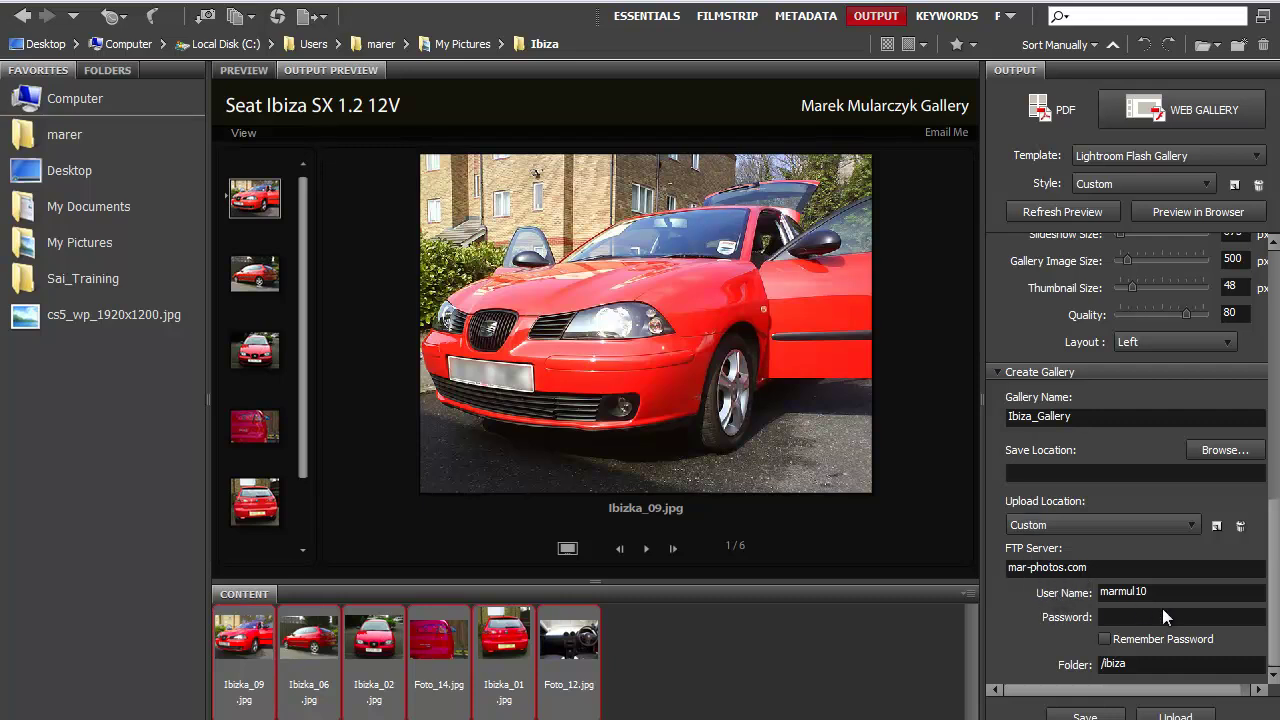
drag(1150, 593, 1097, 590)
key(BackSpace)
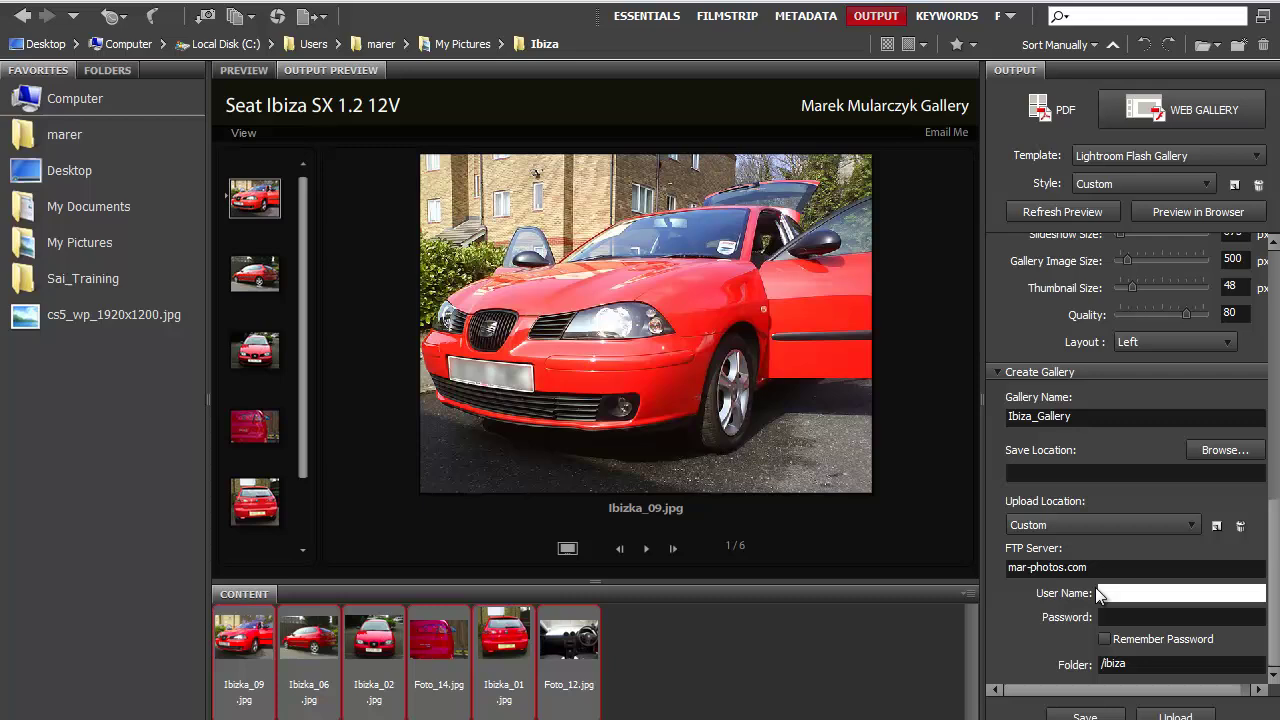
click(1125, 665)
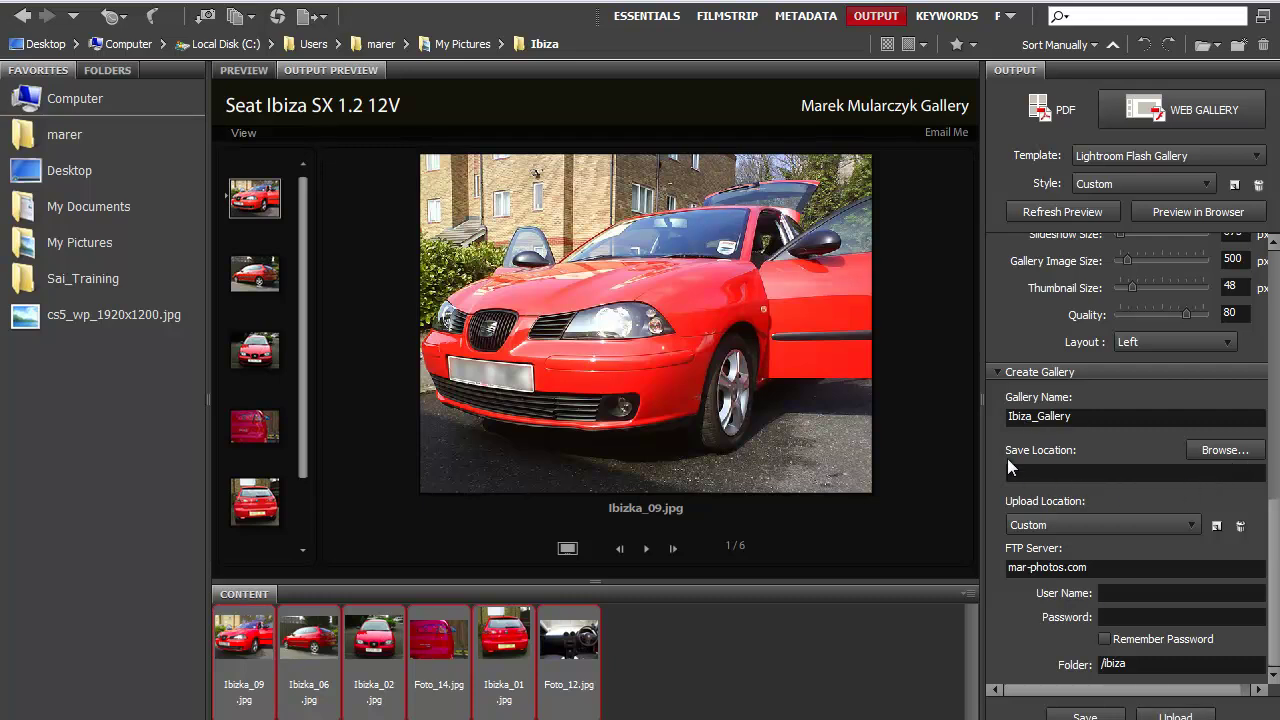
Save Ibiza_Gallery to the Desktop and acknowledge the 'Gallery created.' message.
click(1214, 450)
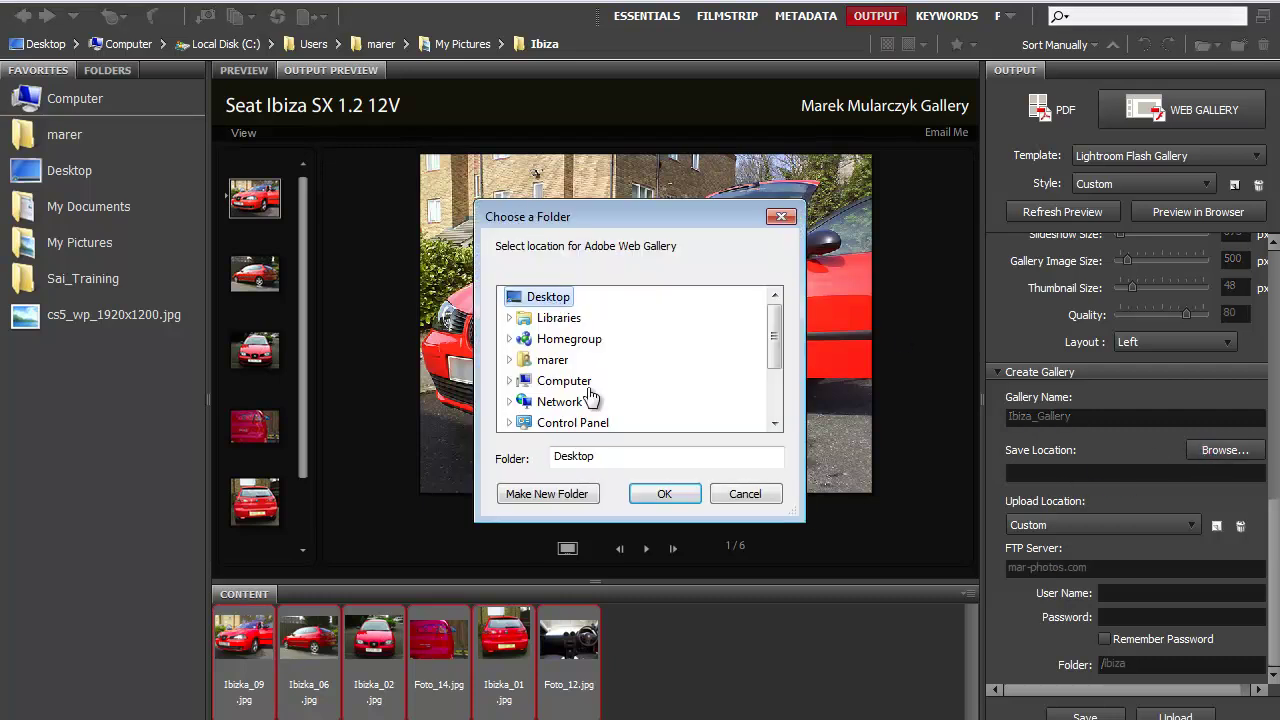
click(664, 494)
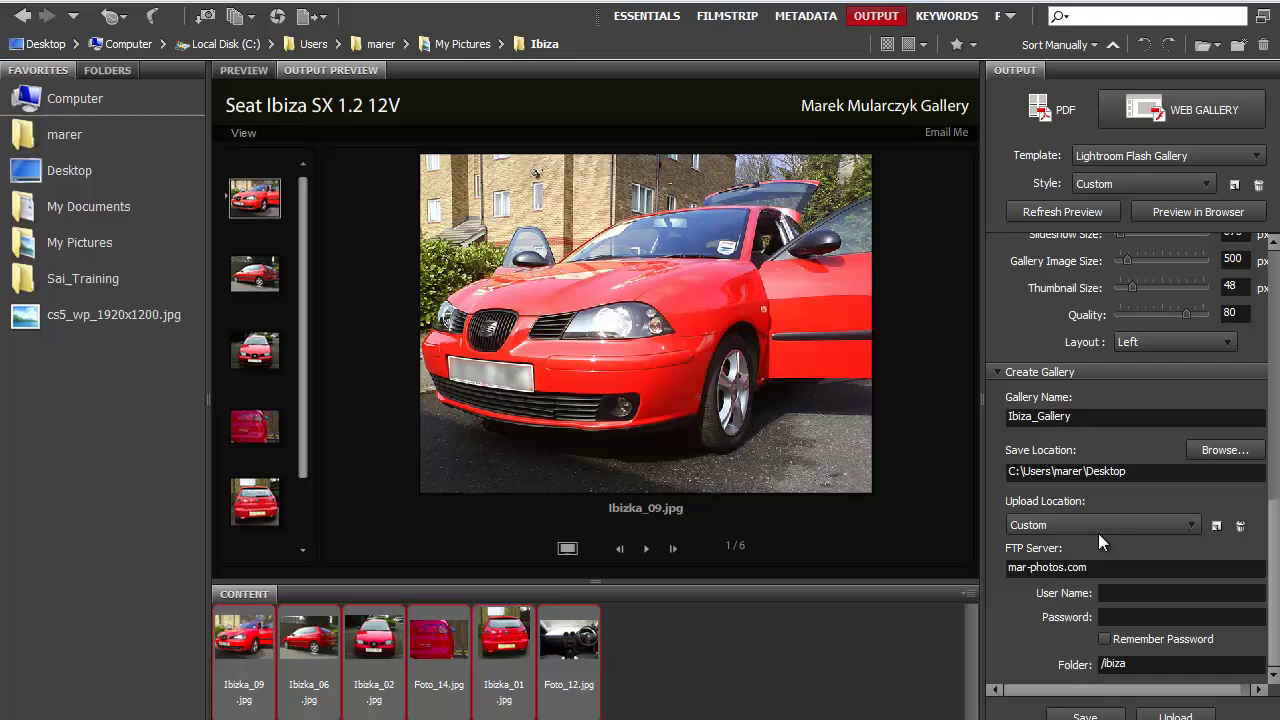
click(1085, 716)
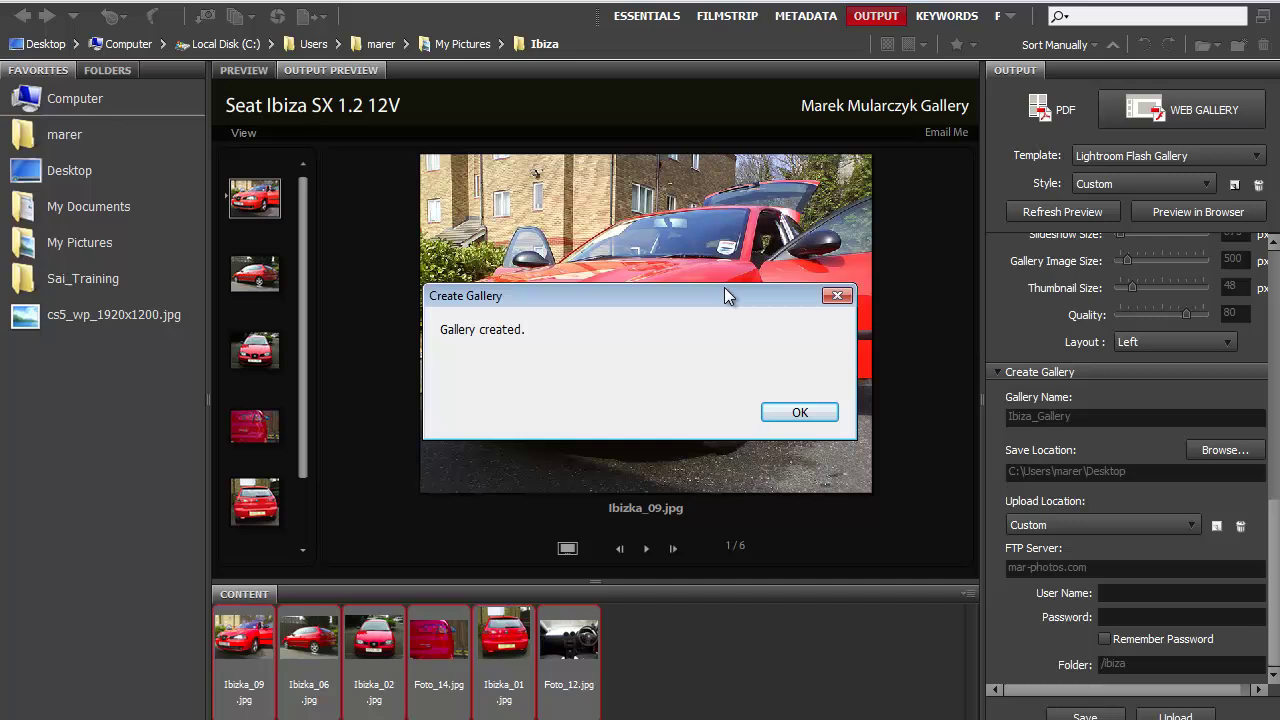
click(802, 414)
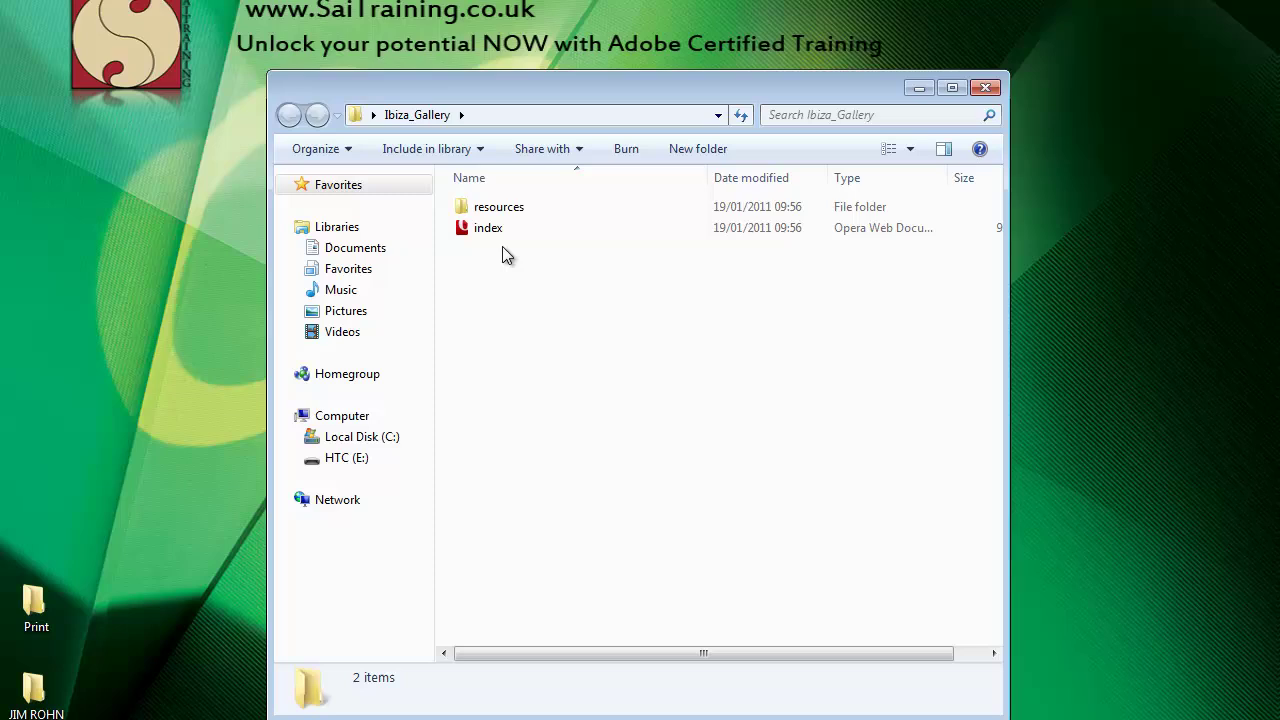
Switch the Explorer view to Tiles and open the gallery's resources > images folder.
click(888, 150)
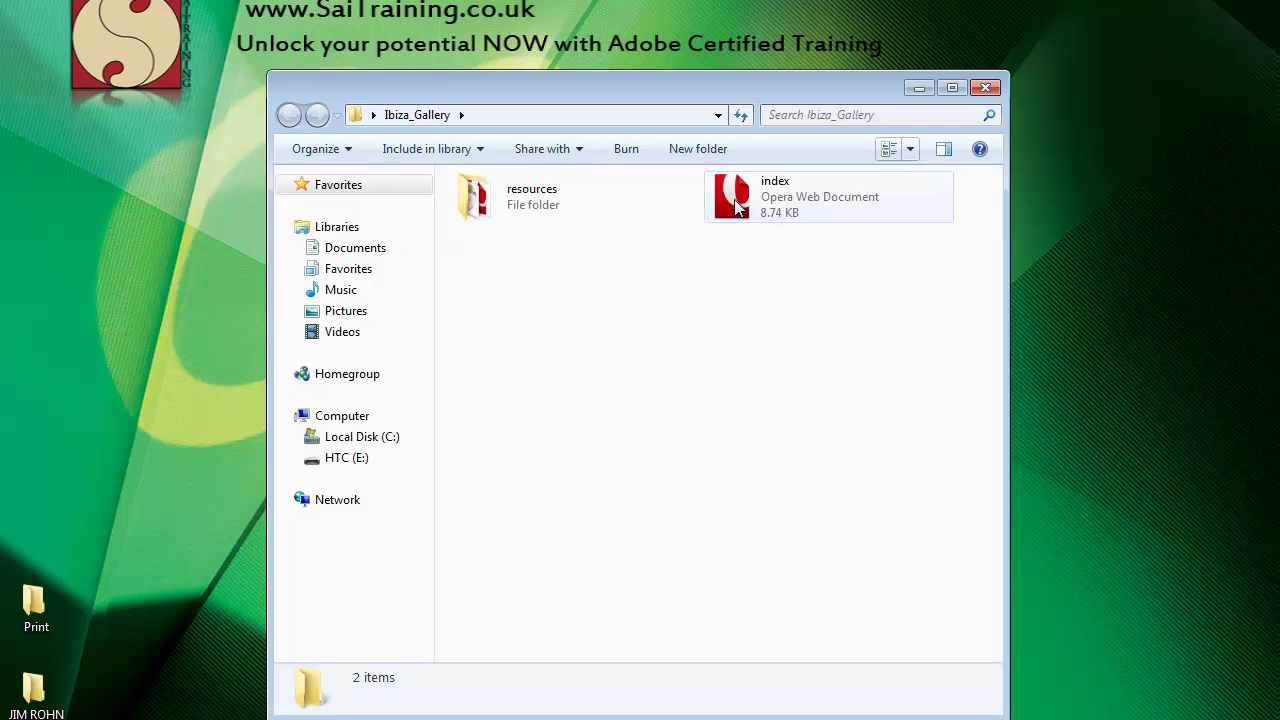
click(495, 210)
double_click(495, 210)
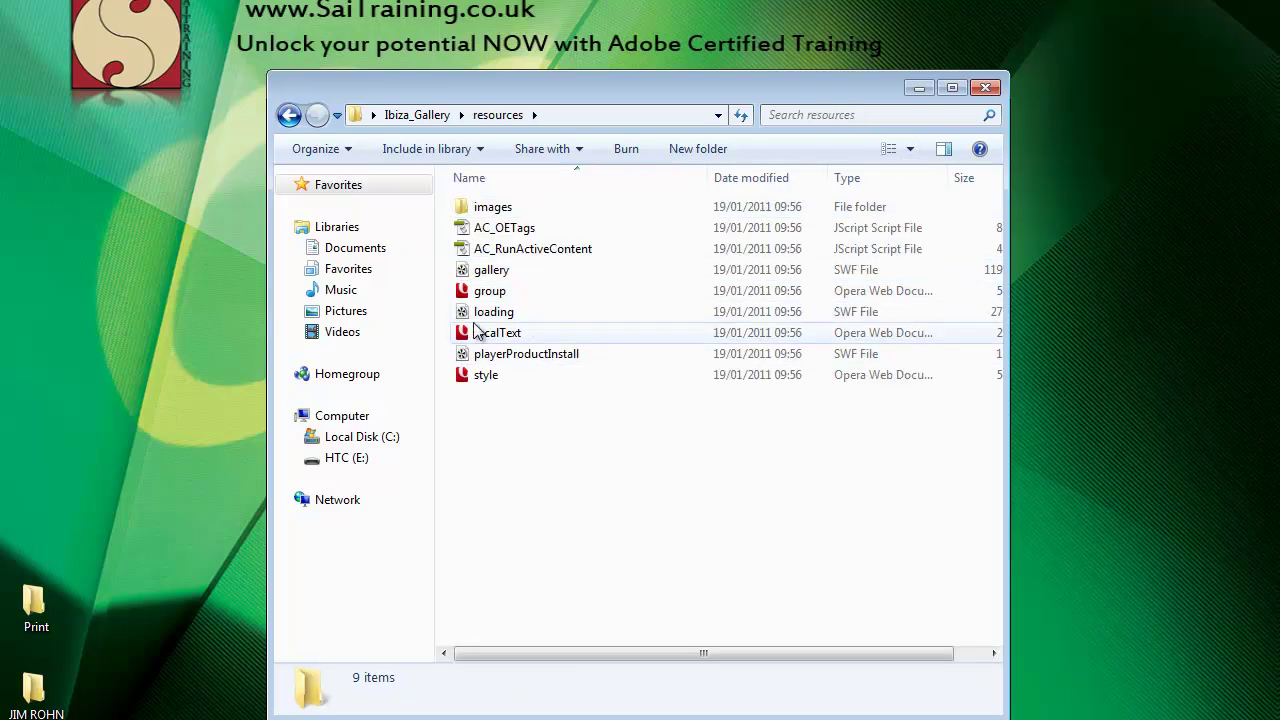
double_click(495, 207)
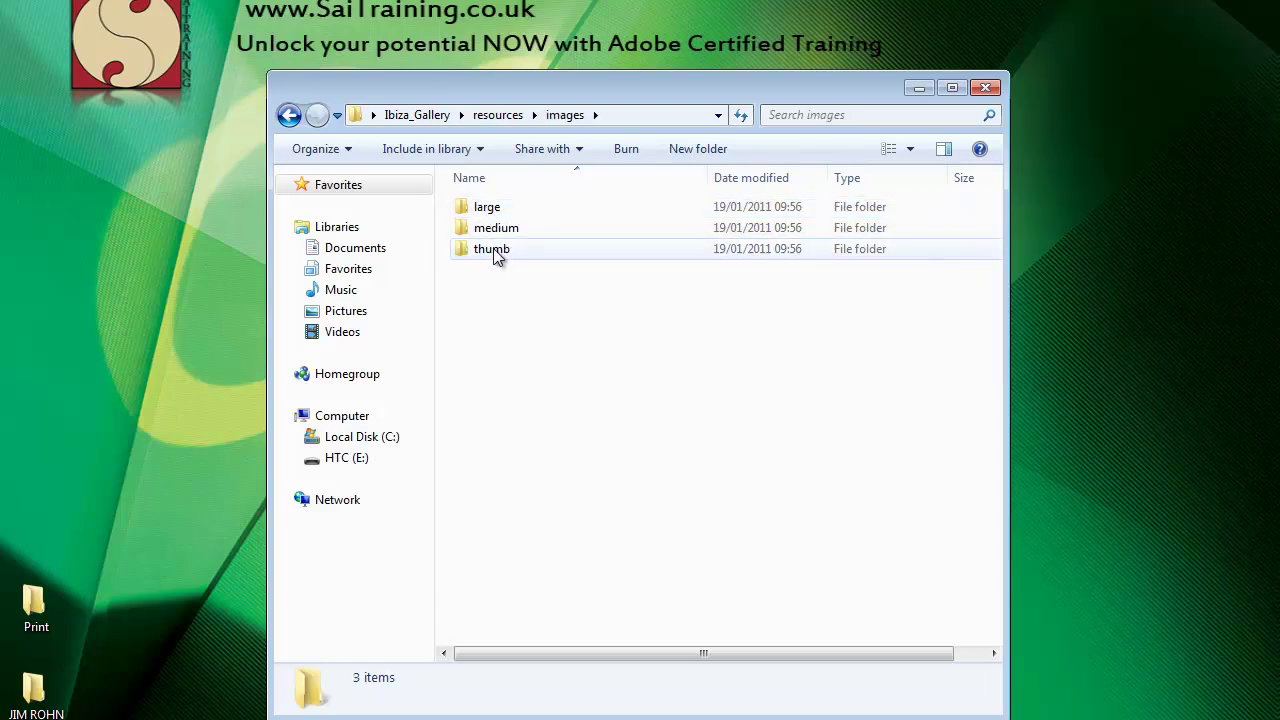
Inspect the large, medium and thumb folders, then open Ibiza_Gallery's index page.
double_click(487, 207)
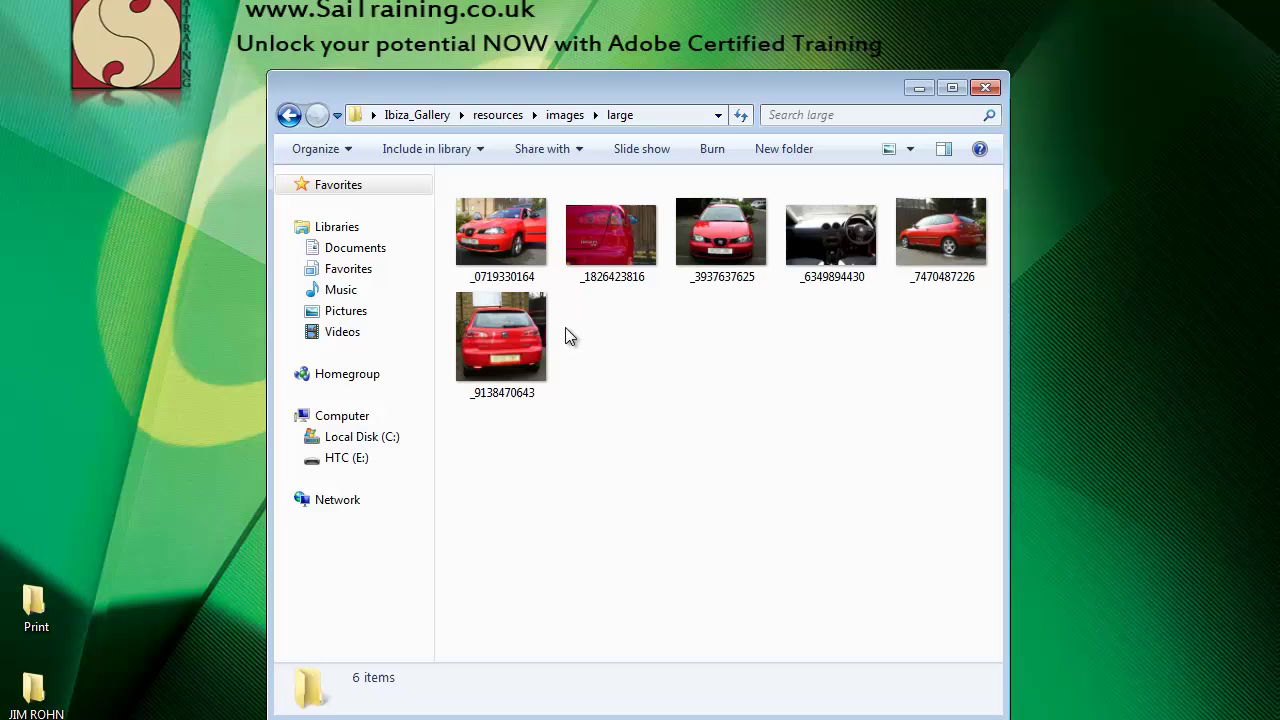
click(562, 116)
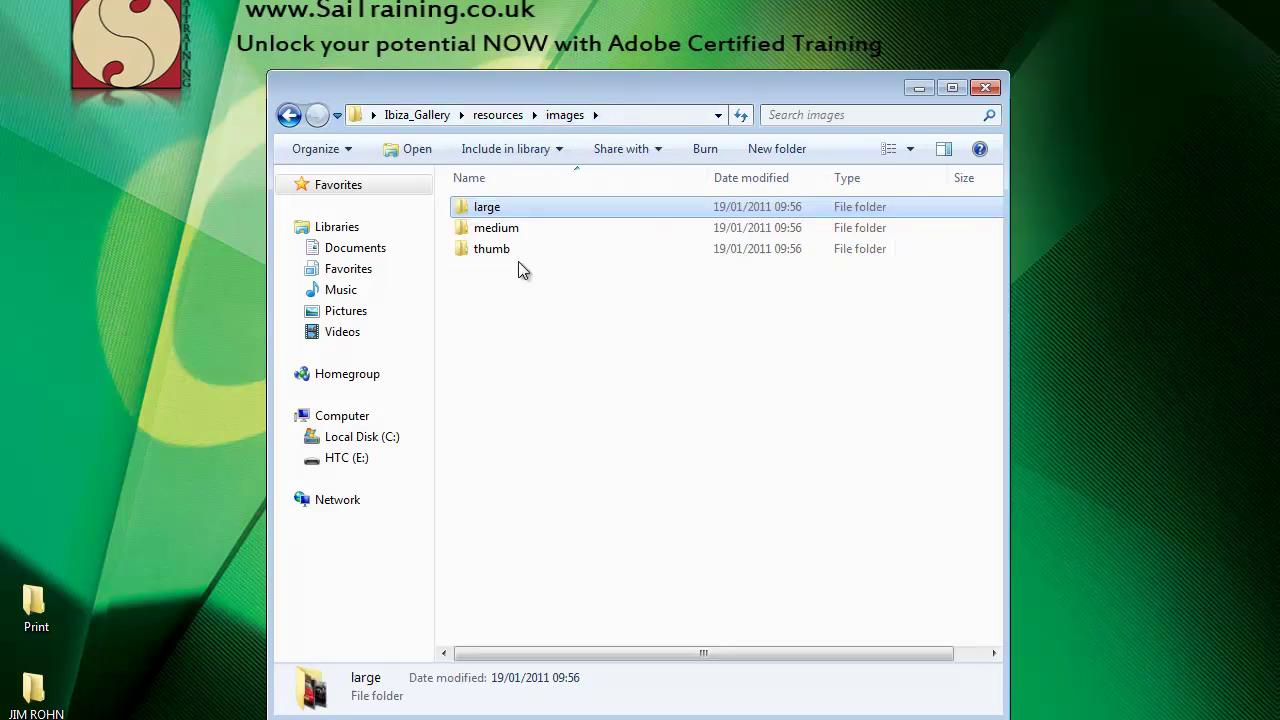
double_click(500, 229)
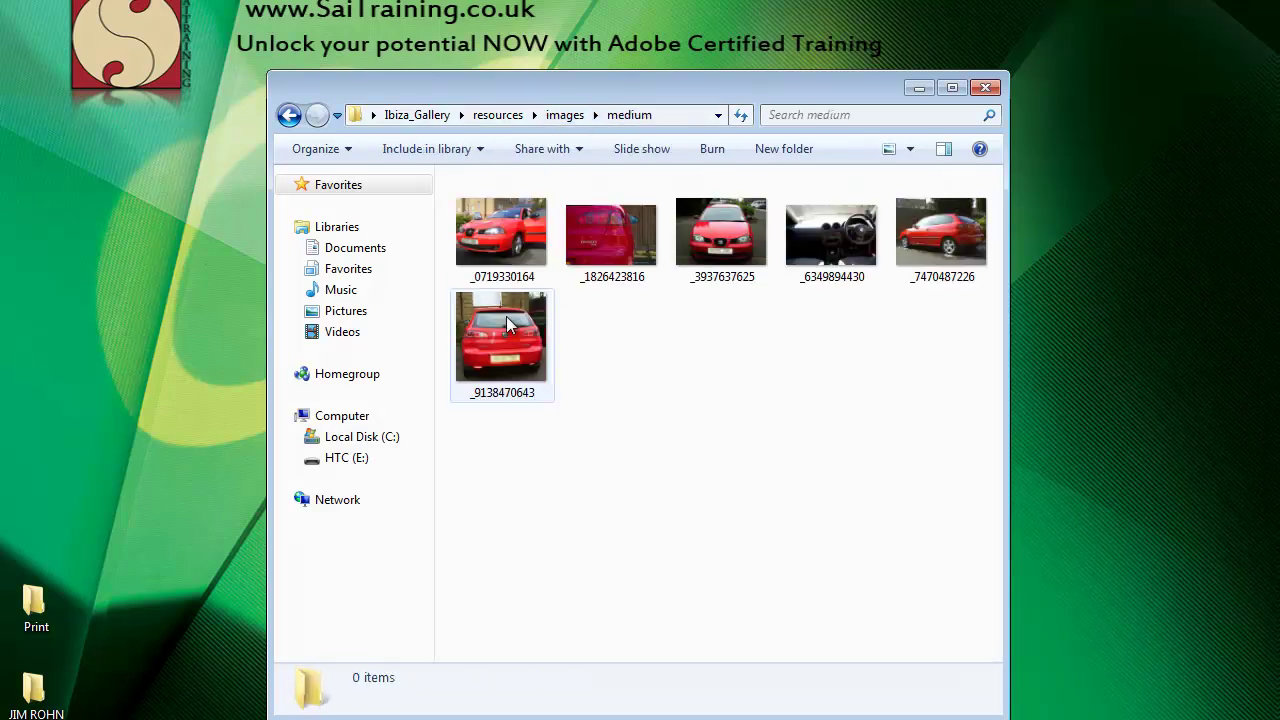
click(557, 116)
double_click(506, 250)
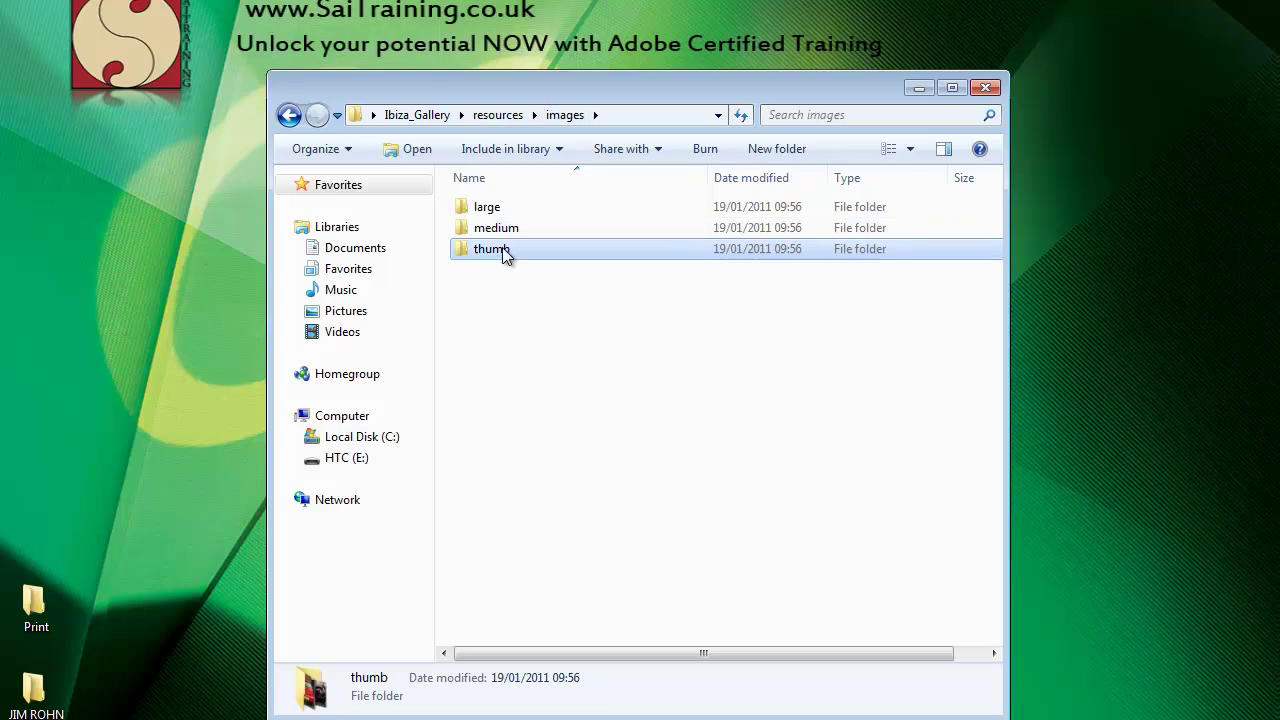
click(417, 115)
double_click(735, 205)
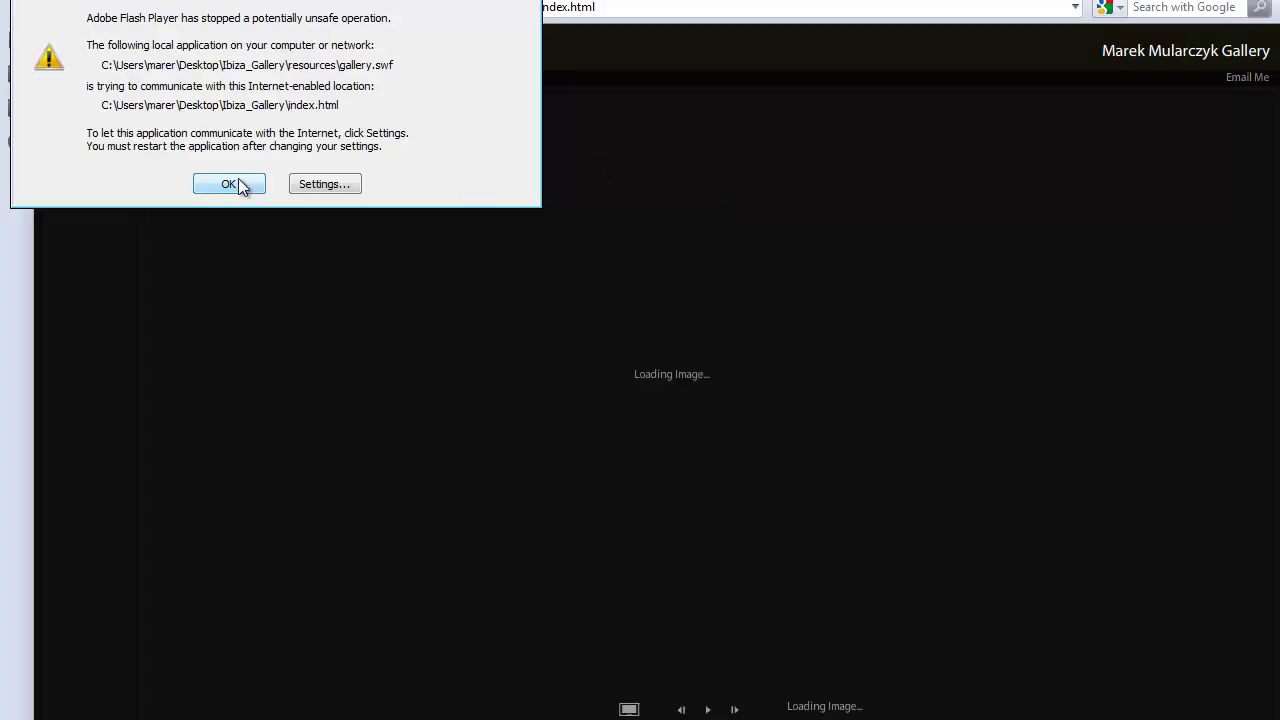
Dismiss the Flash warning and view Ibizka_06, Ibizka_02, Ibizka_01, Foto_12 and Foto_14.
click(229, 184)
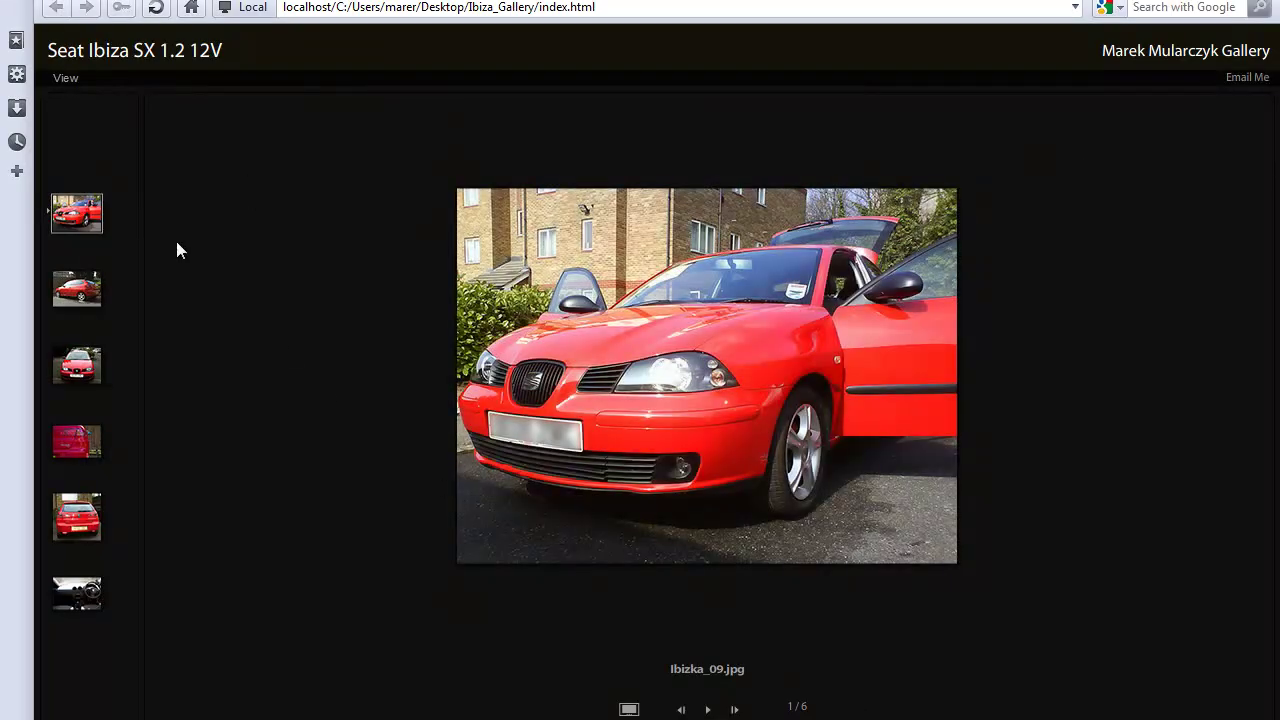
click(77, 292)
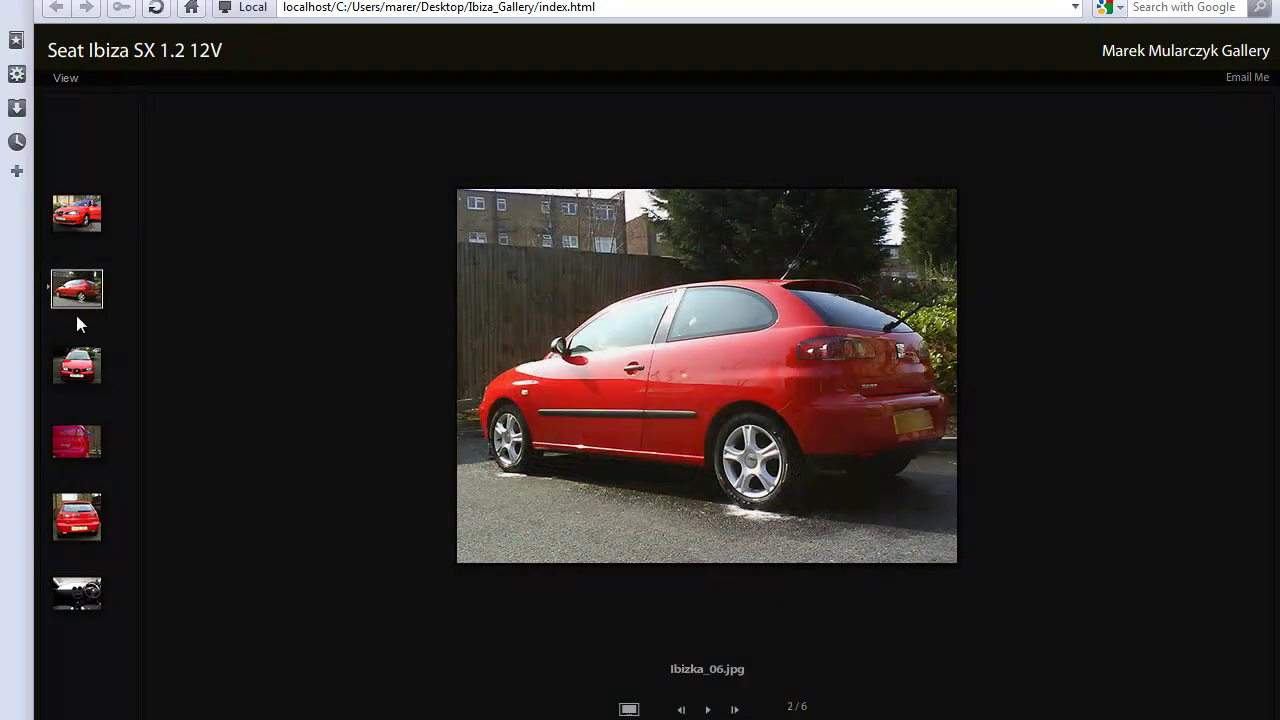
click(76, 445)
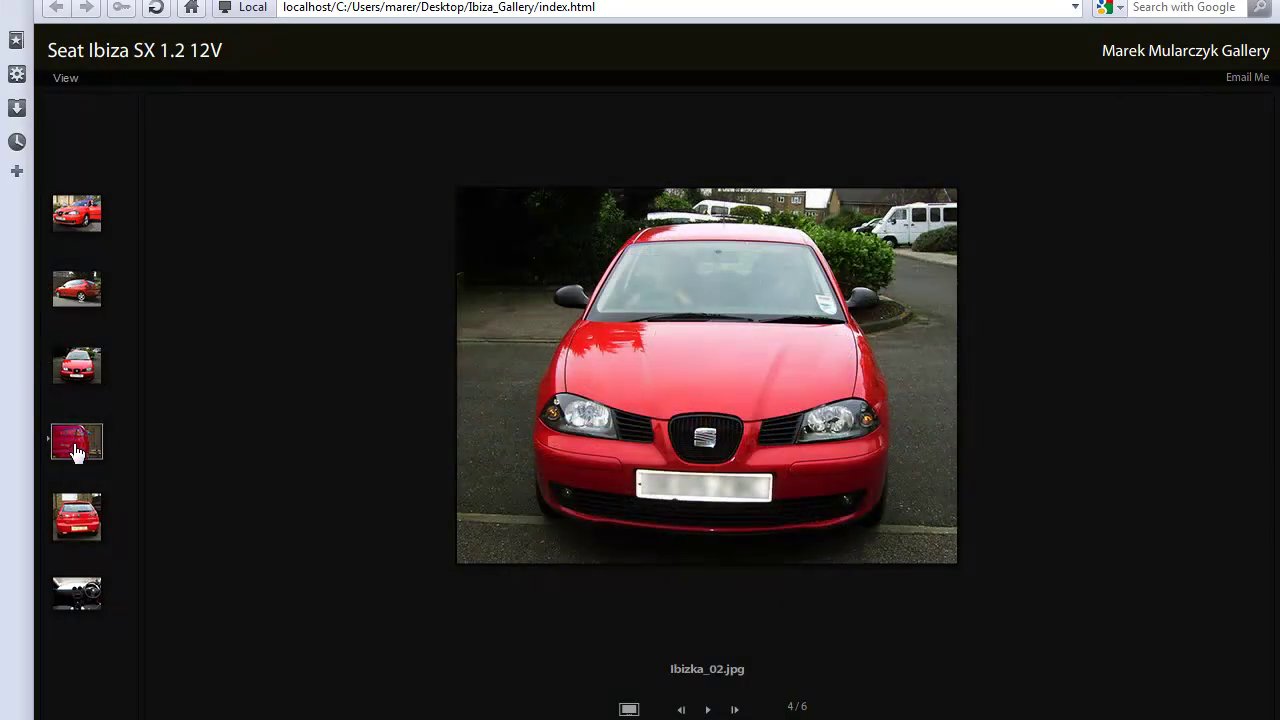
click(77, 516)
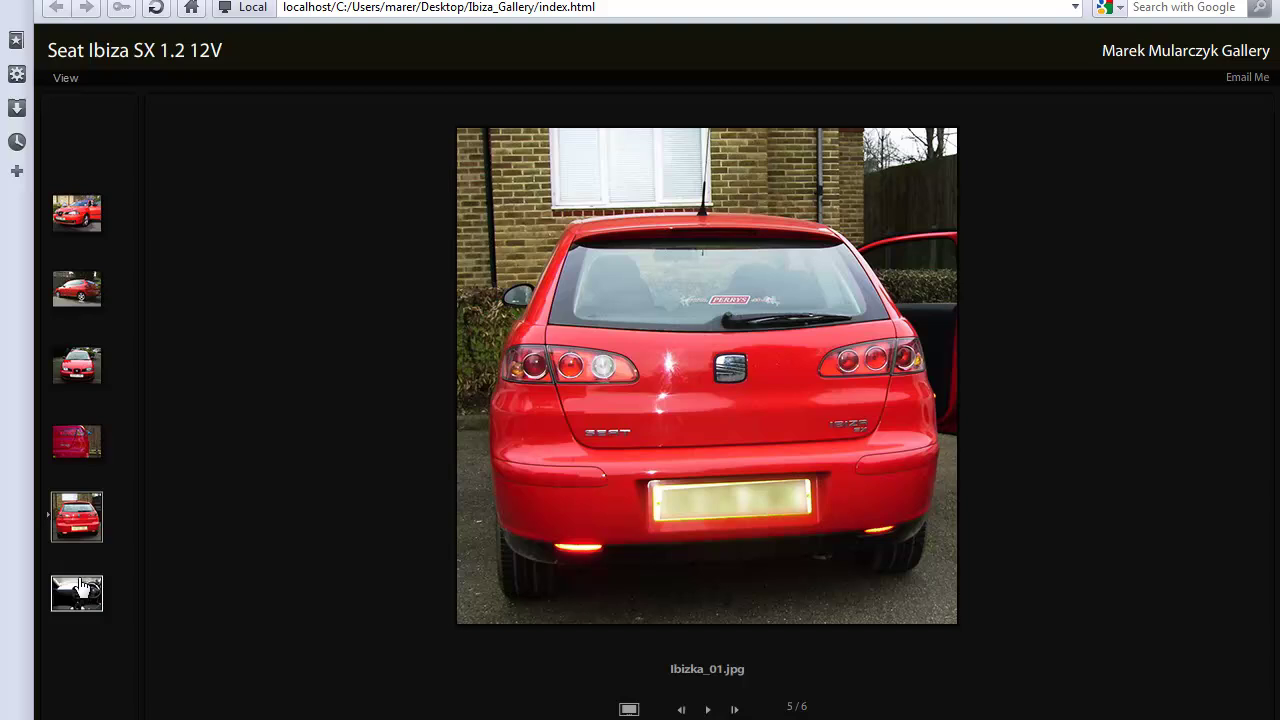
click(80, 588)
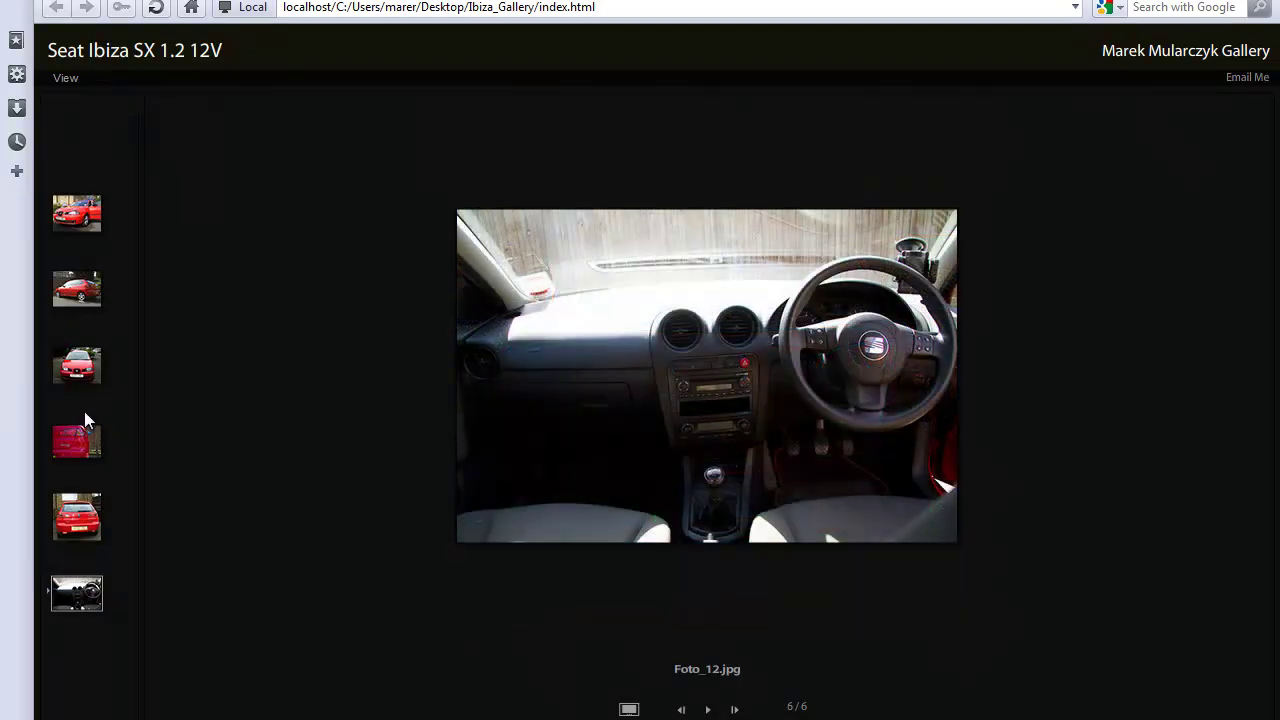
click(83, 449)
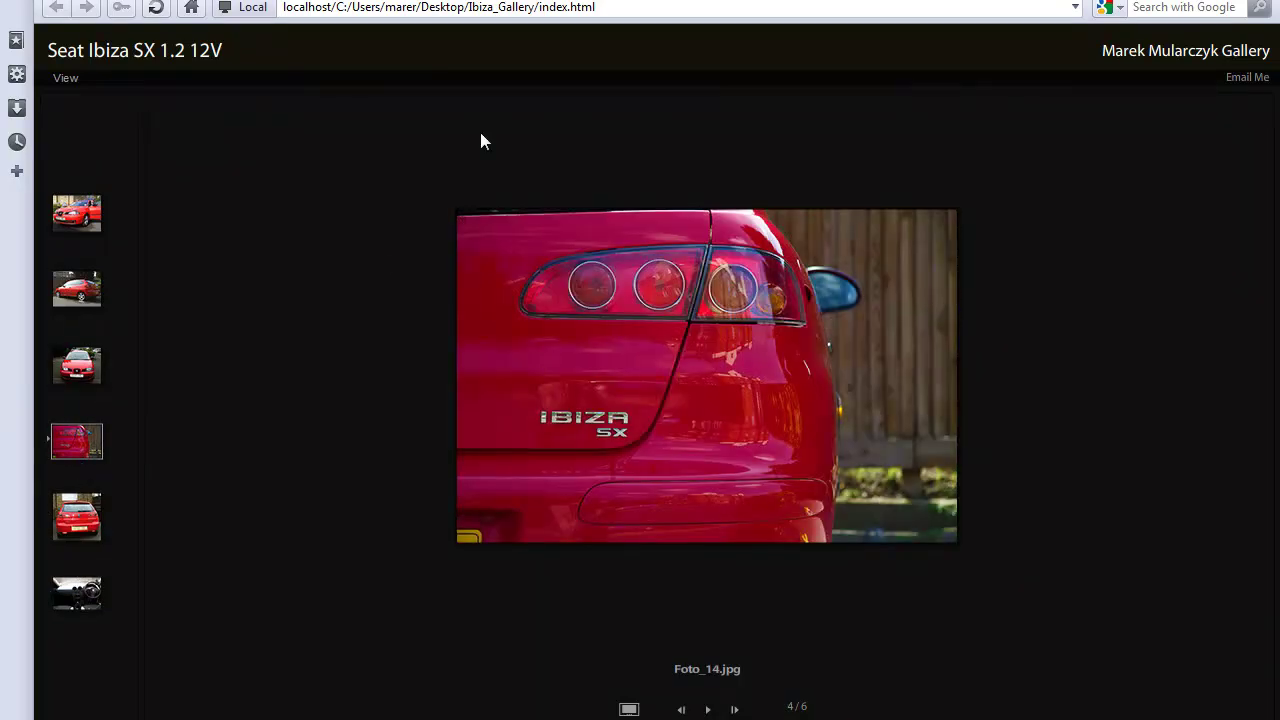
Play the slideshow, hide and restore the thumbnail strip, try Email Me, then close Opera.
click(708, 709)
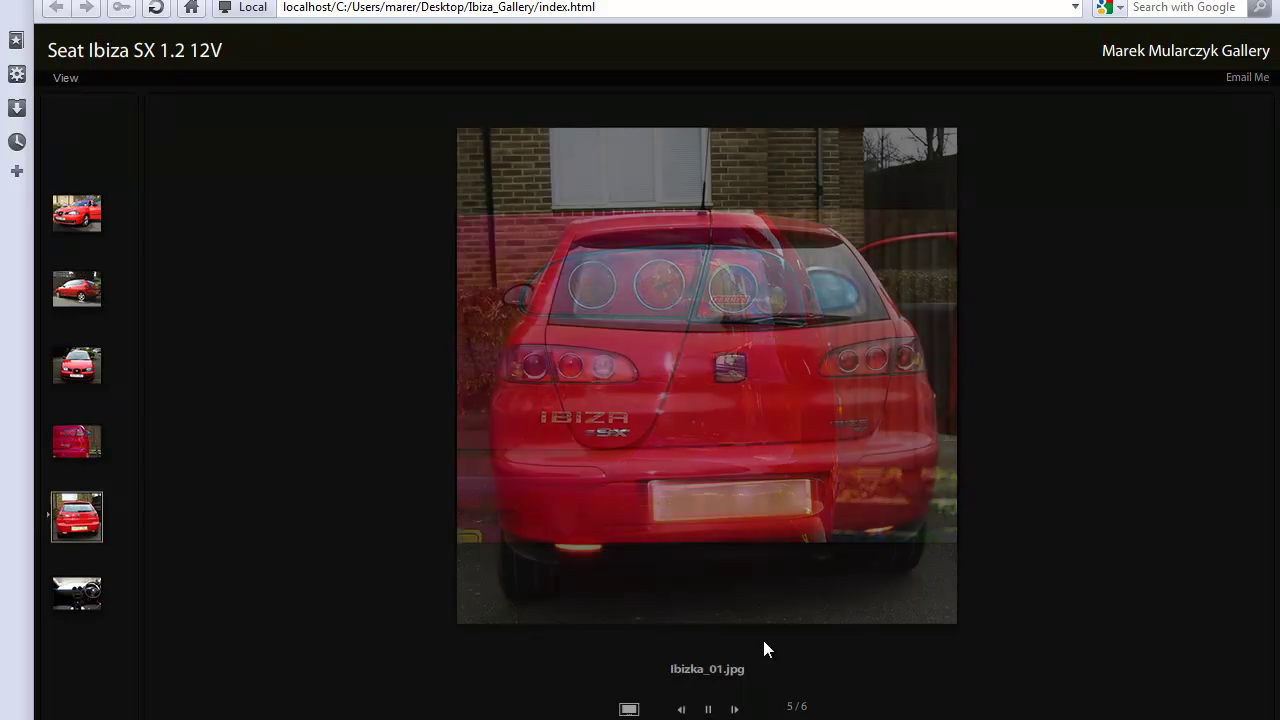
click(629, 707)
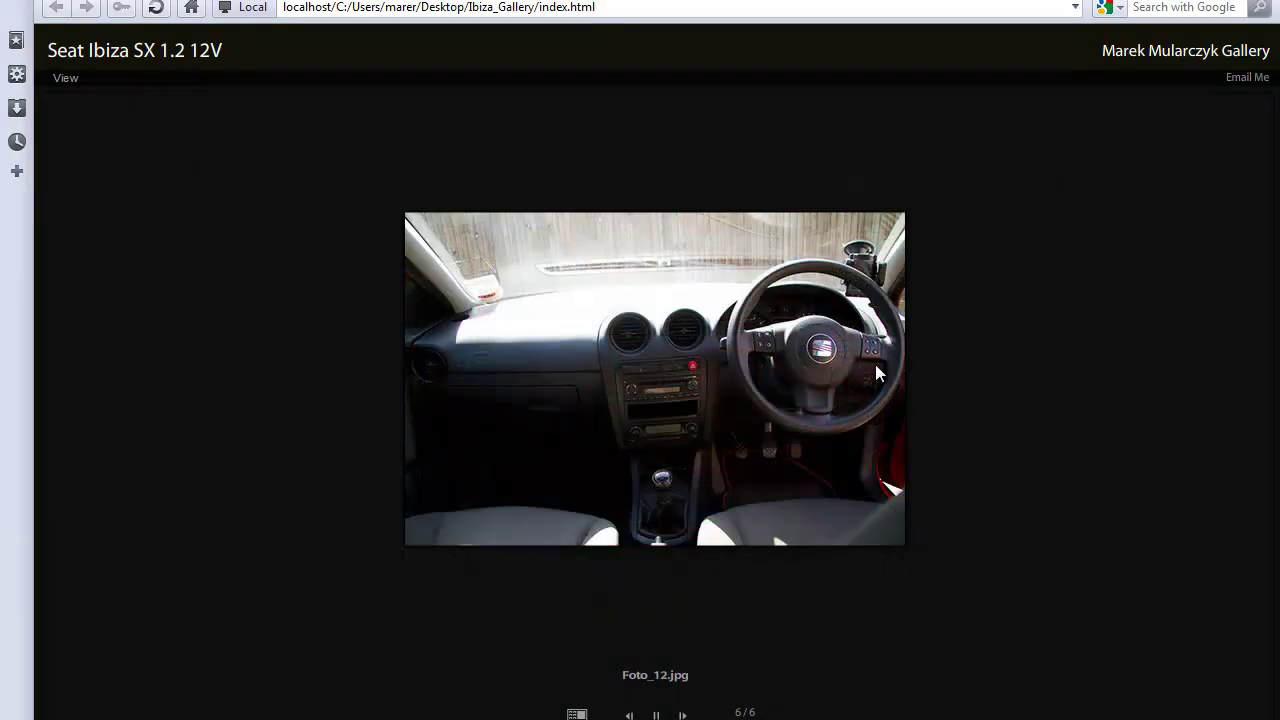
click(577, 714)
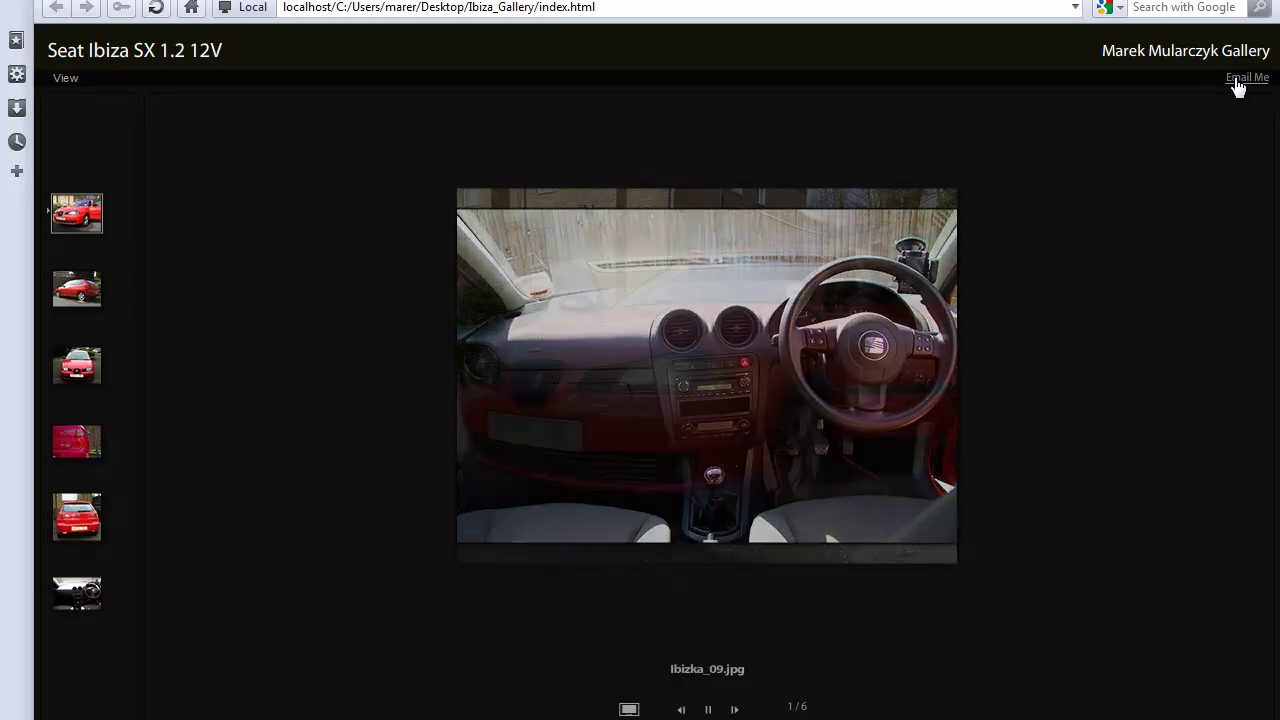
click(1240, 80)
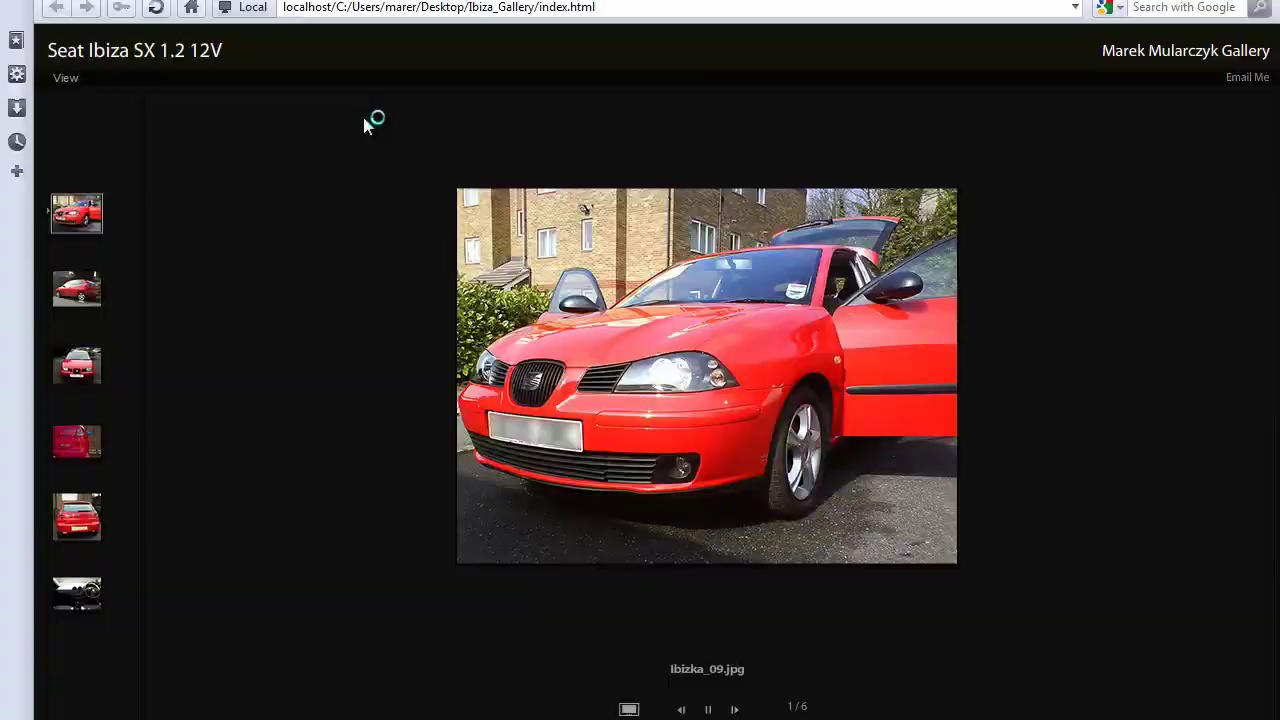
key(alt+F4)
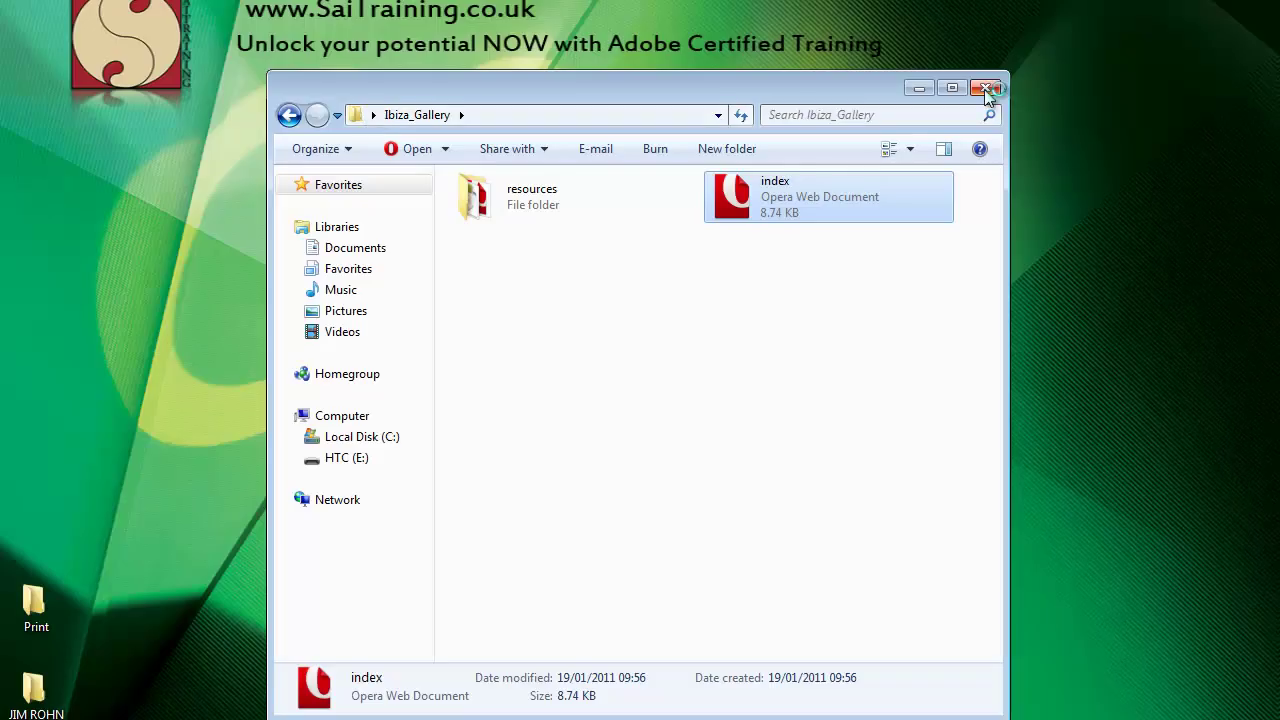
Close the Ibiza_Gallery Explorer window.
click(985, 87)
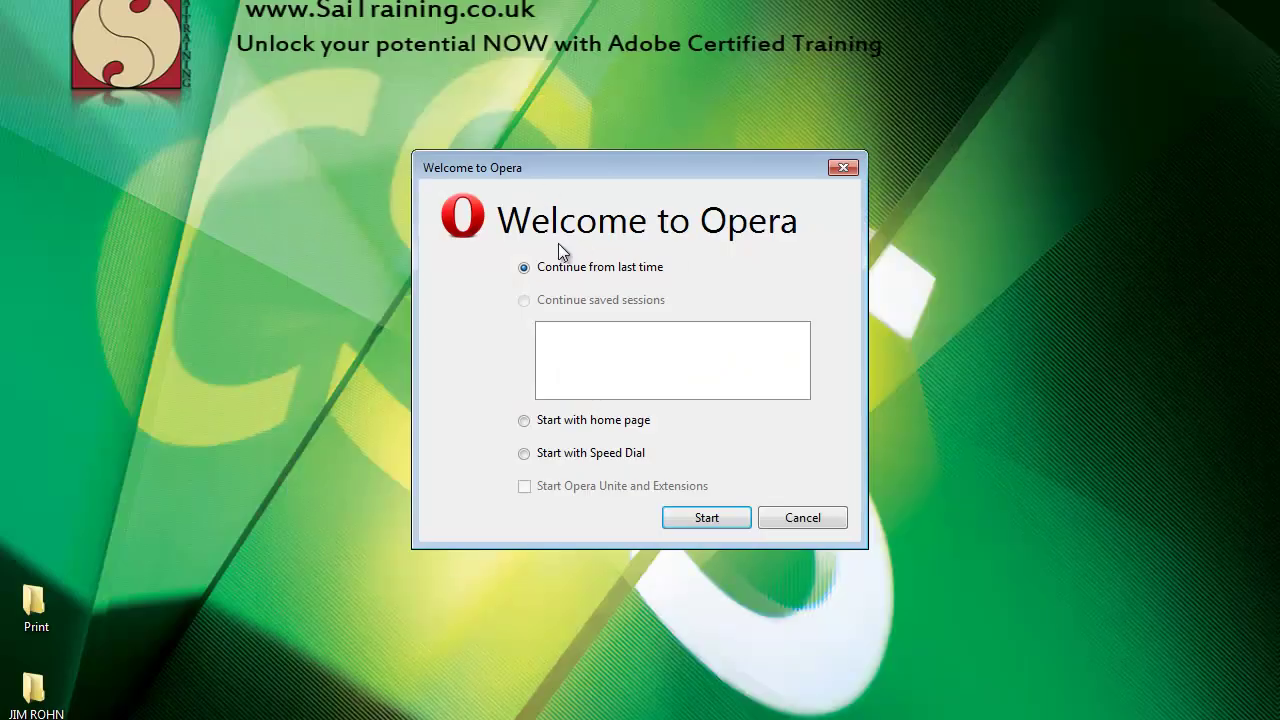